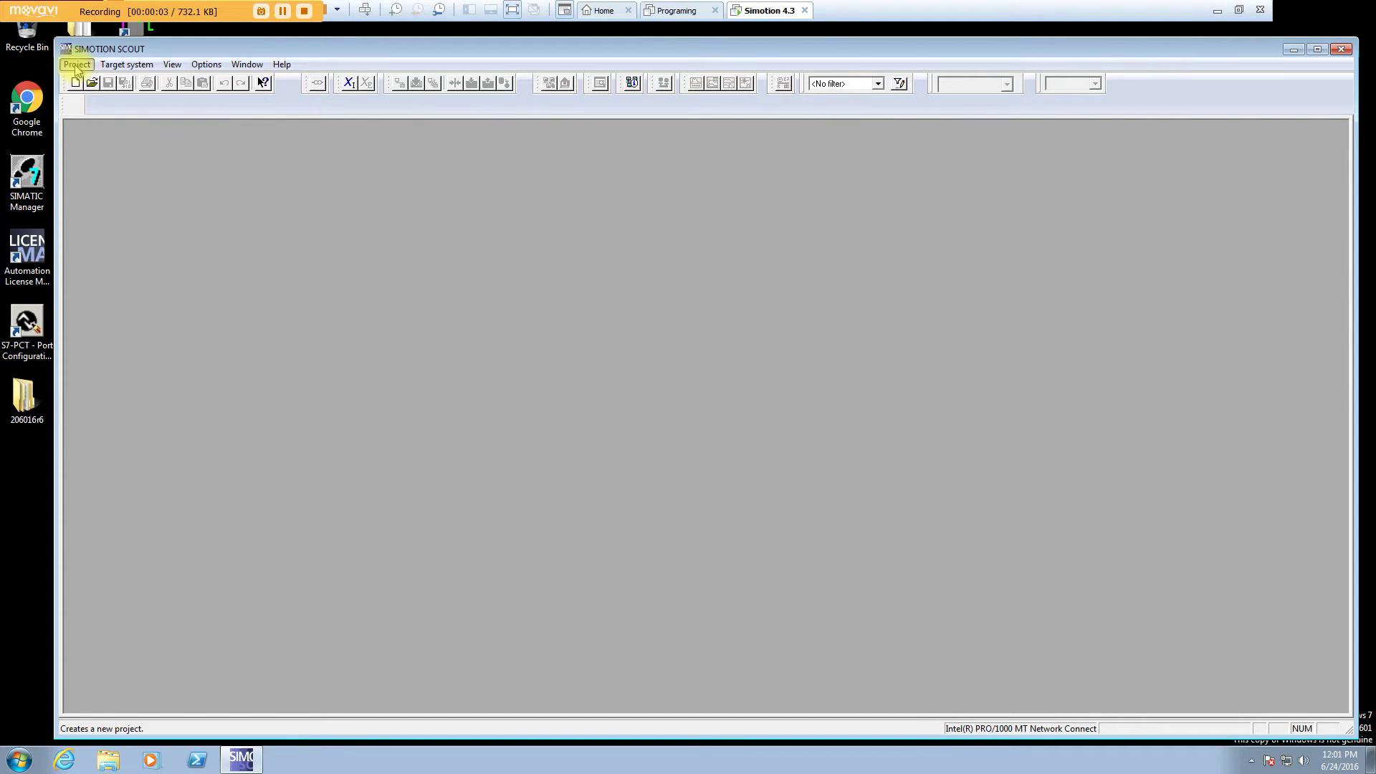
- Retrieve the Tcp3_p_14.zip archive into the S7Proj directory and open the retrieved project
left_click(76, 65)
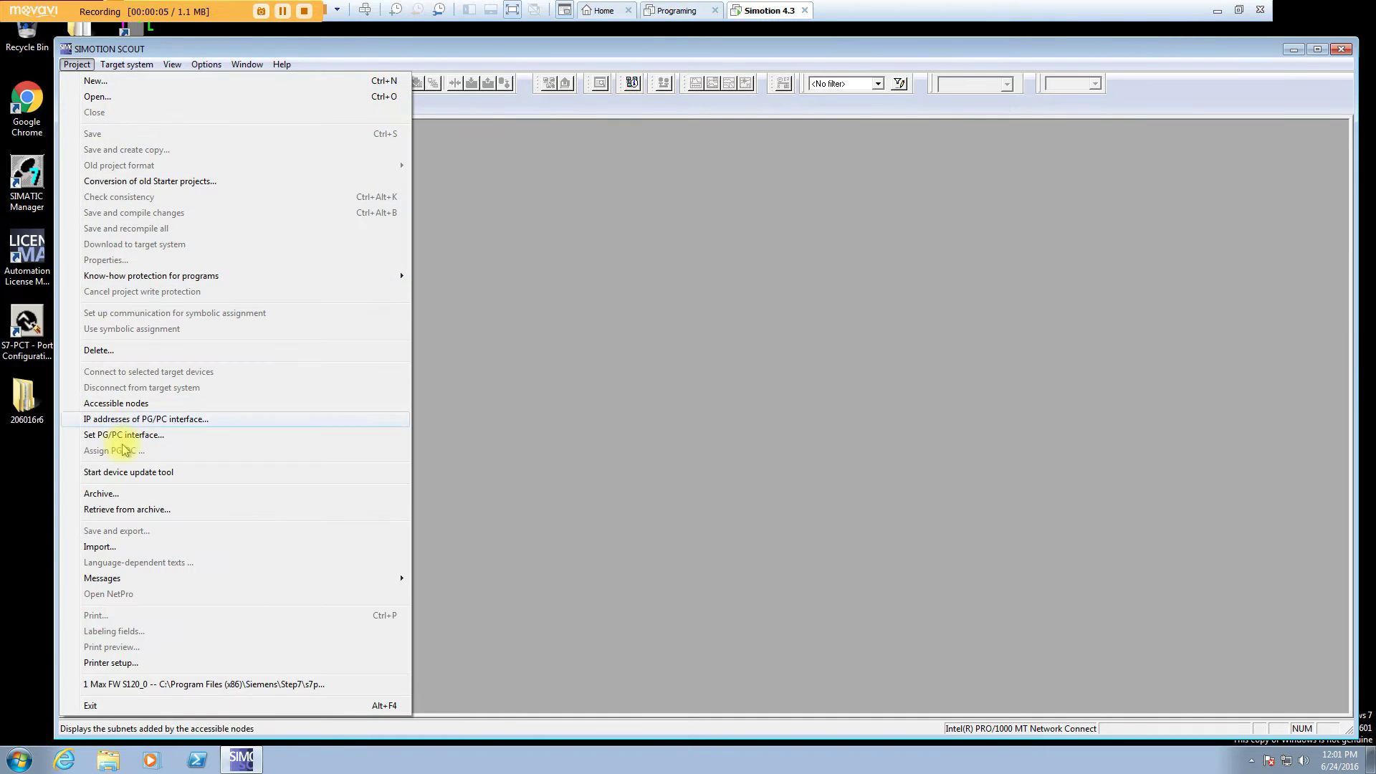
left_click(140, 510)
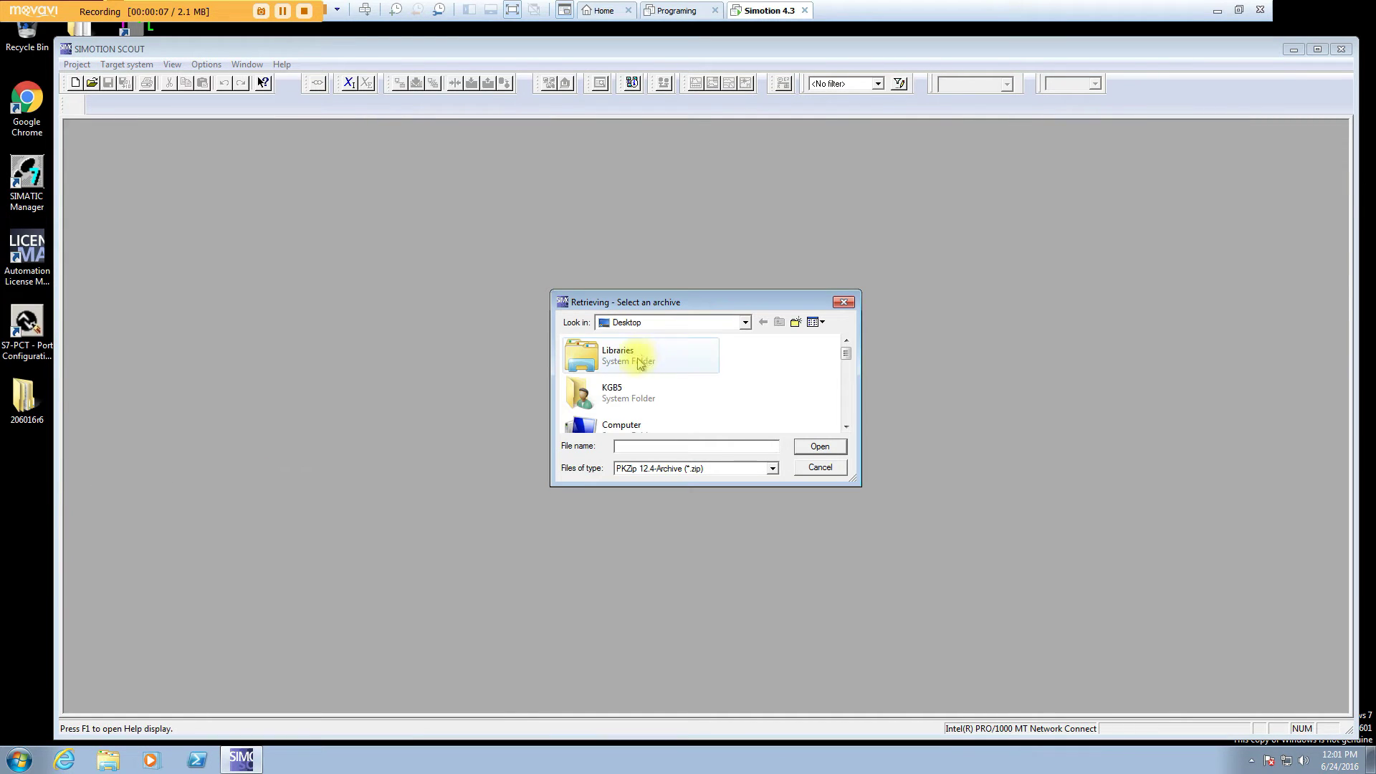
left_click(847, 352)
left_click_drag(846, 352, 849, 420)
left_click(689, 390)
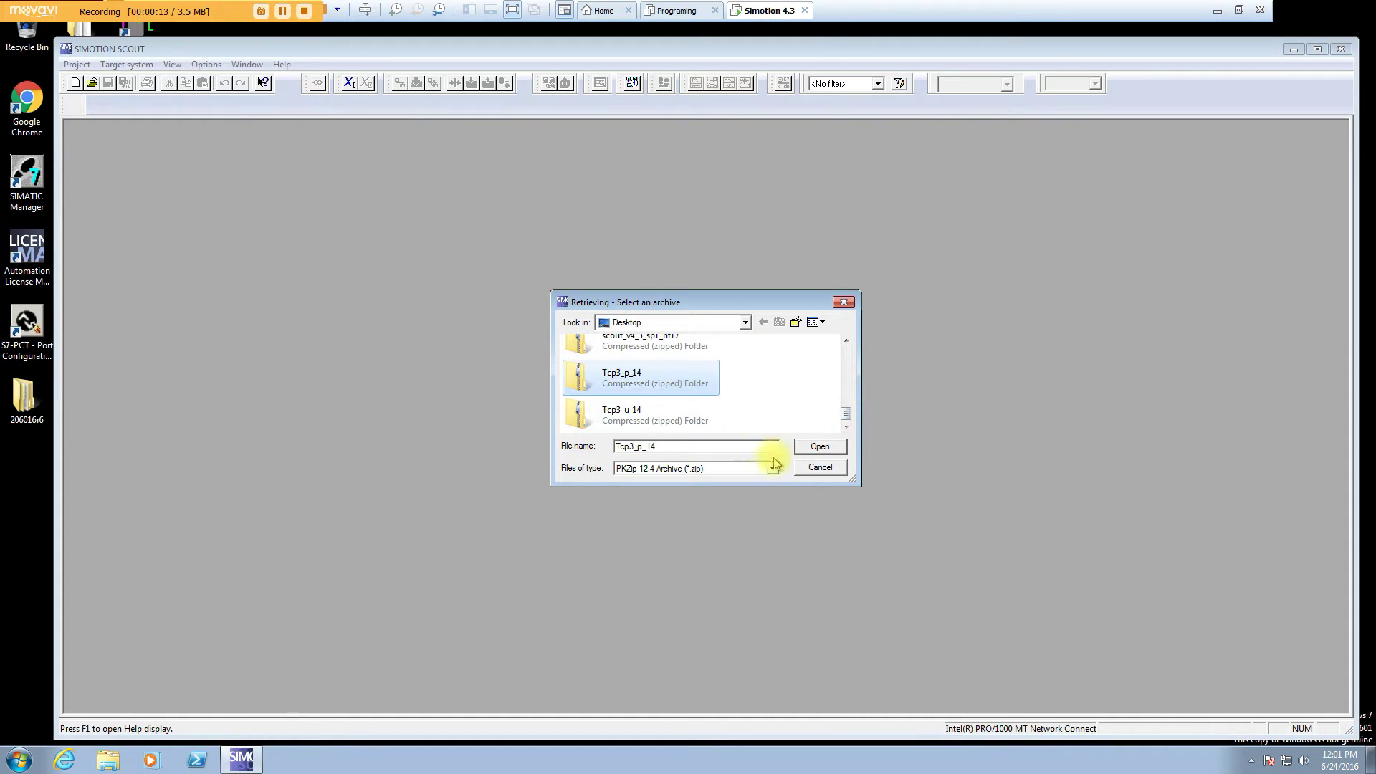
left_click(827, 452)
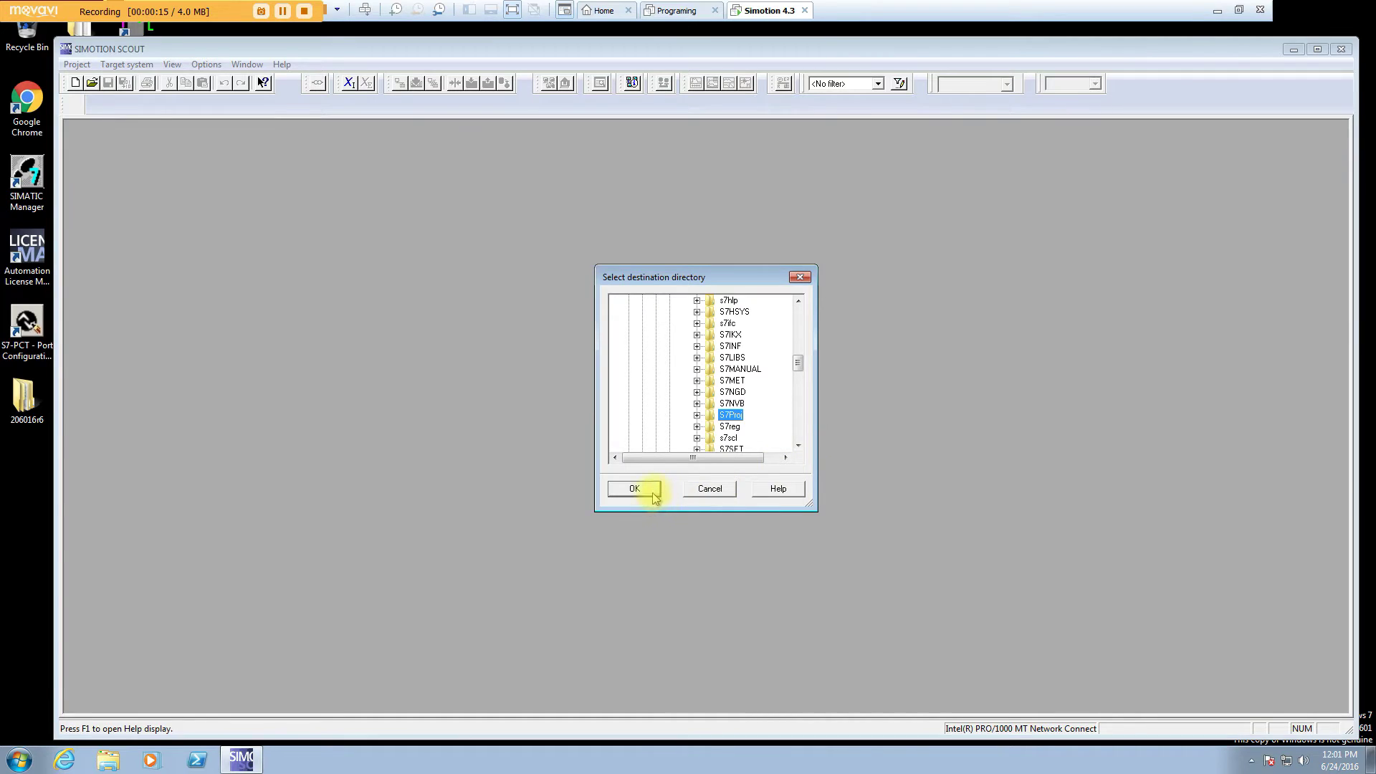
left_click(636, 490)
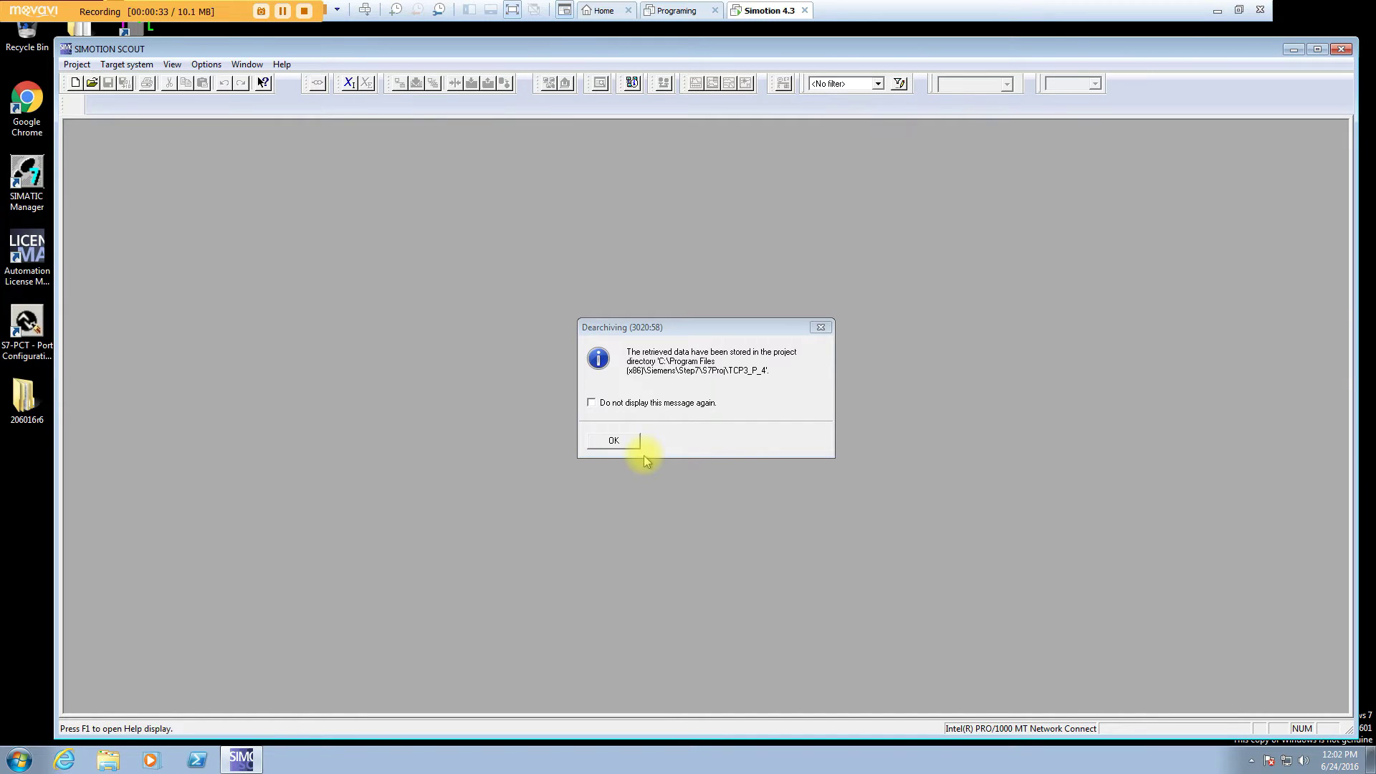
left_click(632, 444)
left_click(666, 443)
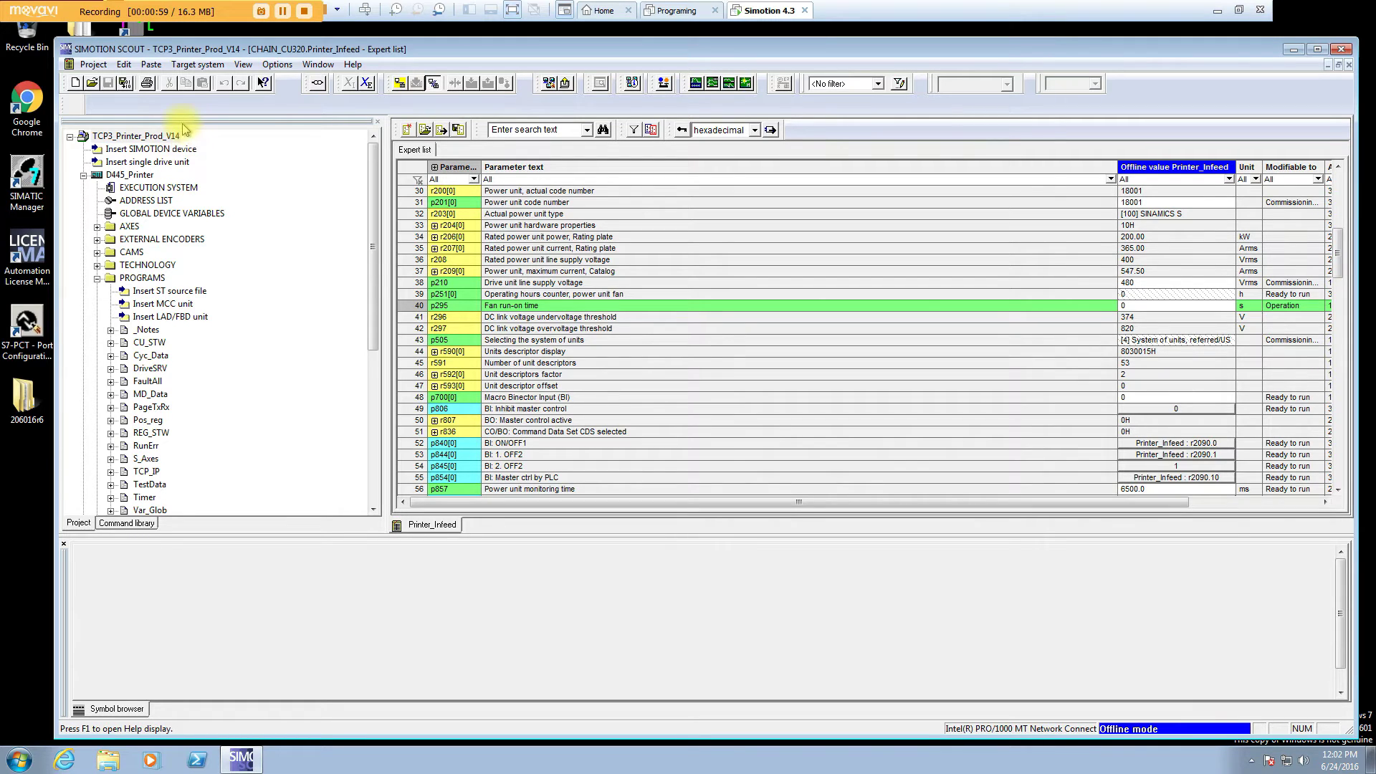
- Open the hardware configuration of the D445_Printer device
left_click(130, 175)
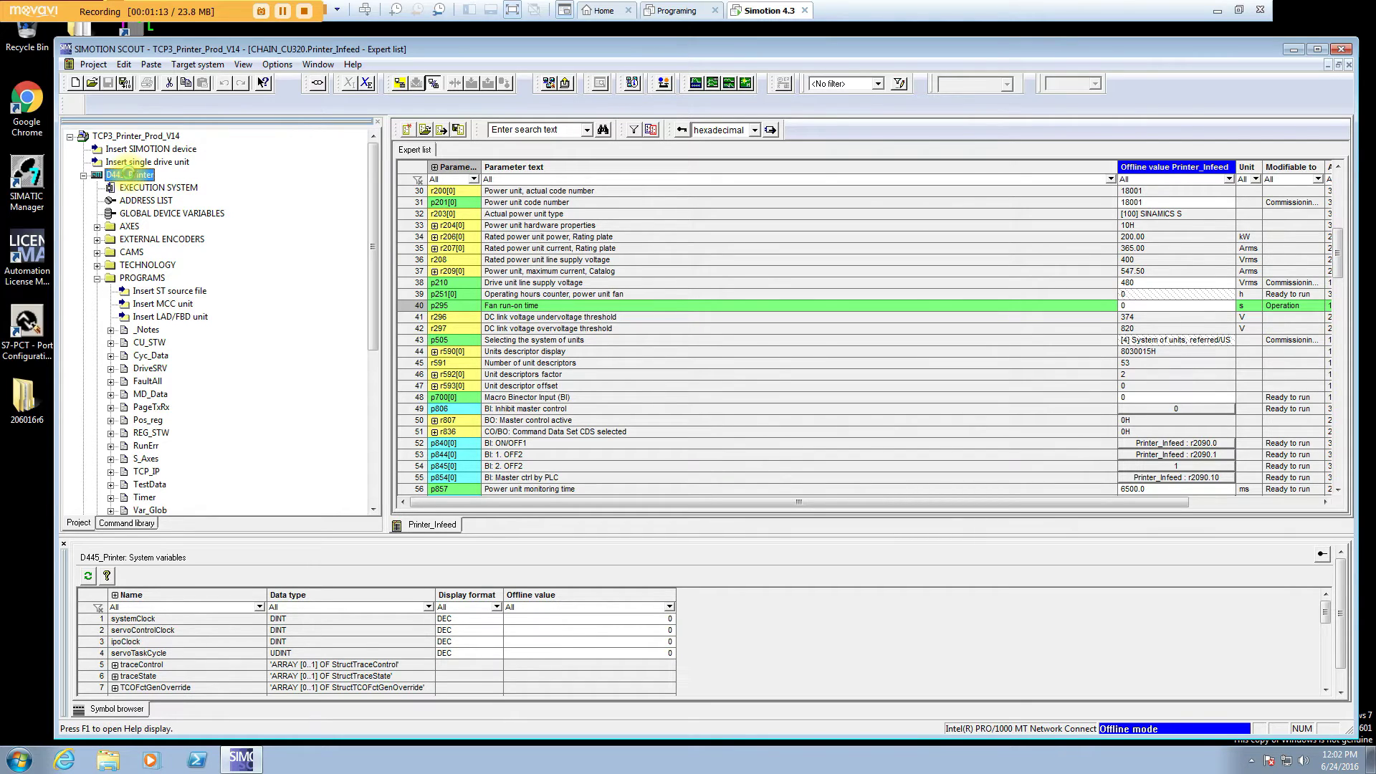
double_click(133, 175)
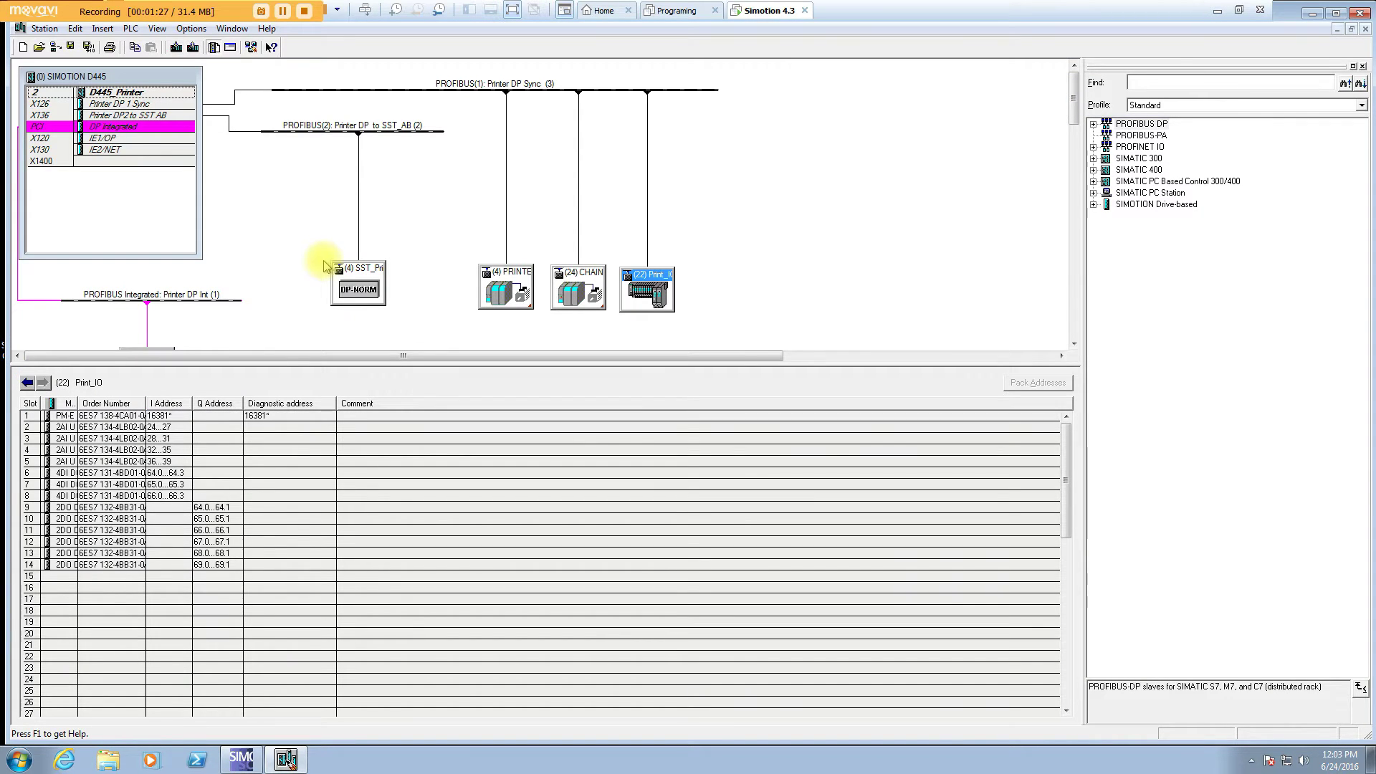
- Replace the D445 with a D445-1 6AU1 445-0AA00-0AA1 at V4.3 - PN V2.2 SINAMICS S120 V2.6.2, then save and compile
left_click(1094, 204)
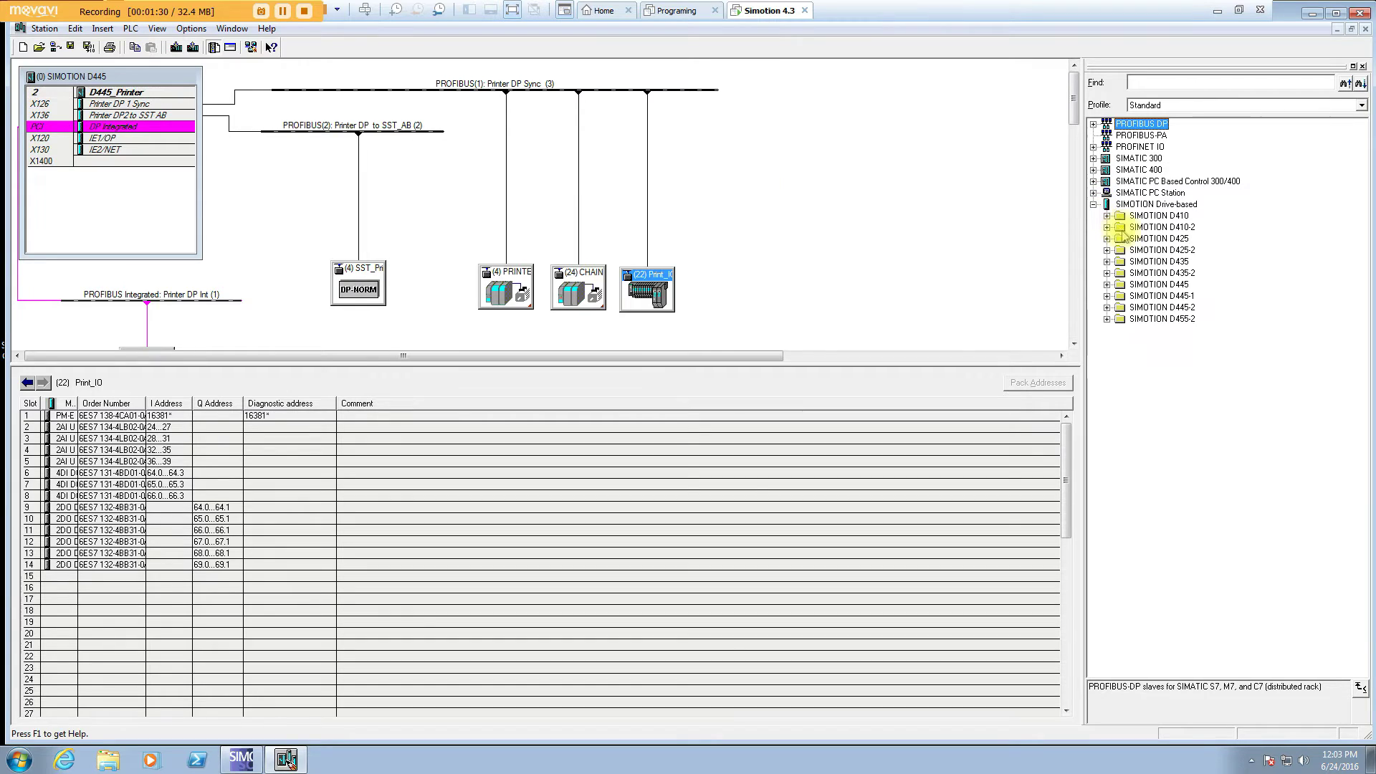
left_click(1108, 296)
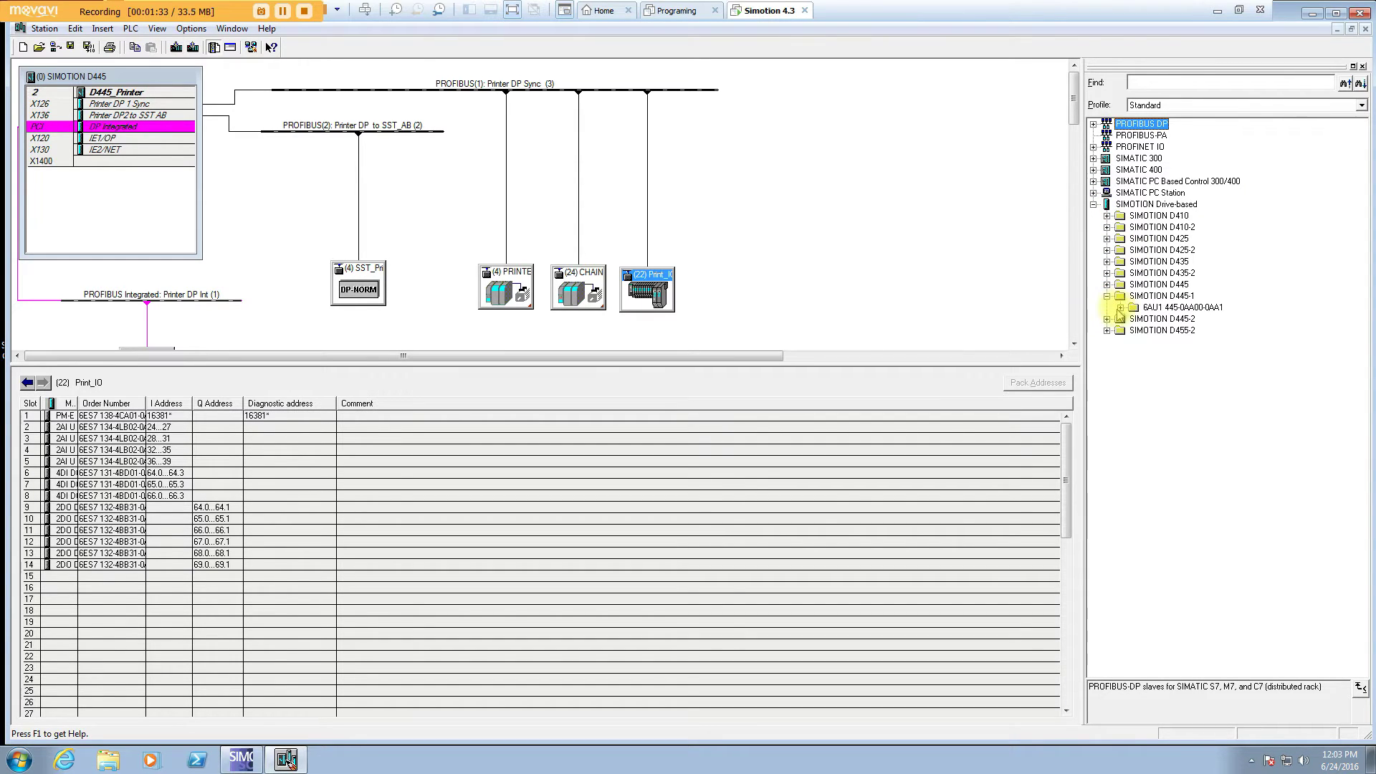
left_click(1121, 308)
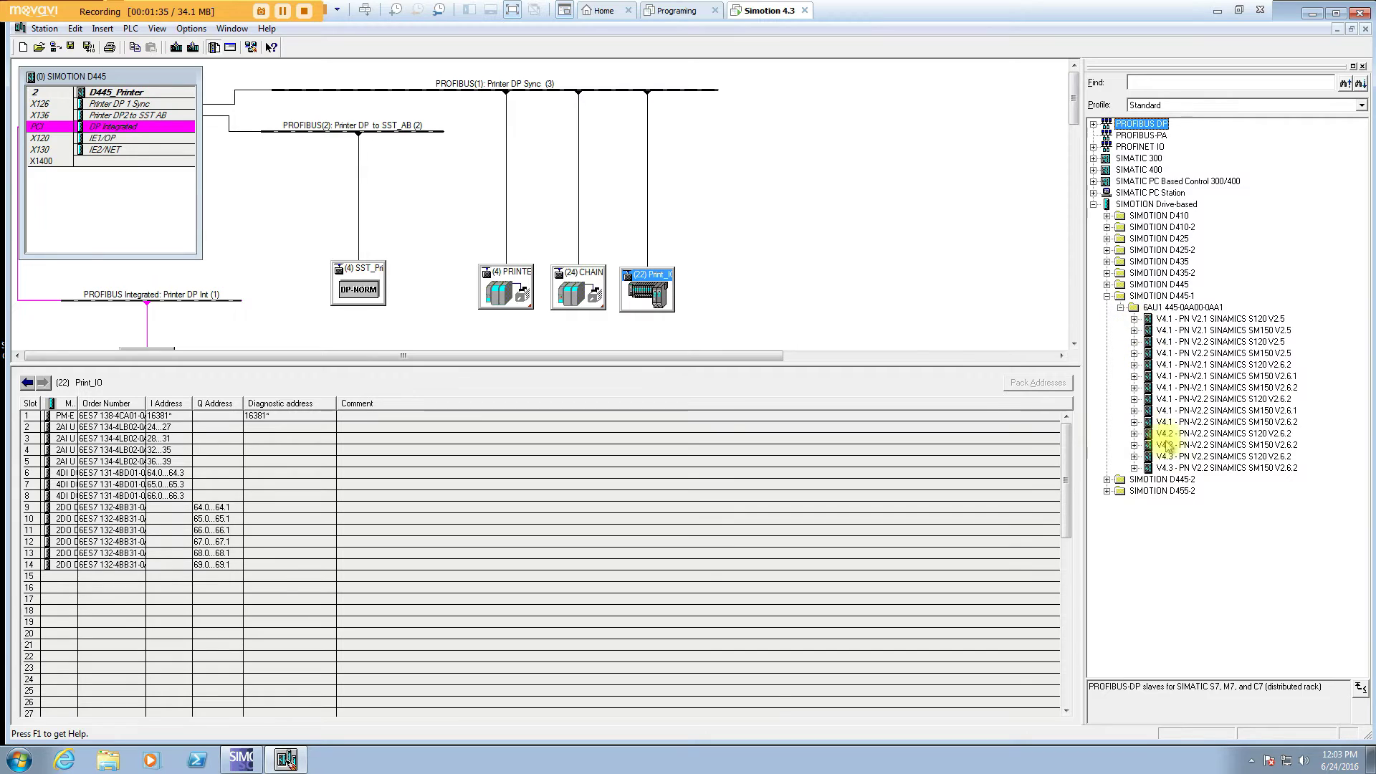
left_click(1230, 456)
left_click_drag(1230, 456, 126, 89)
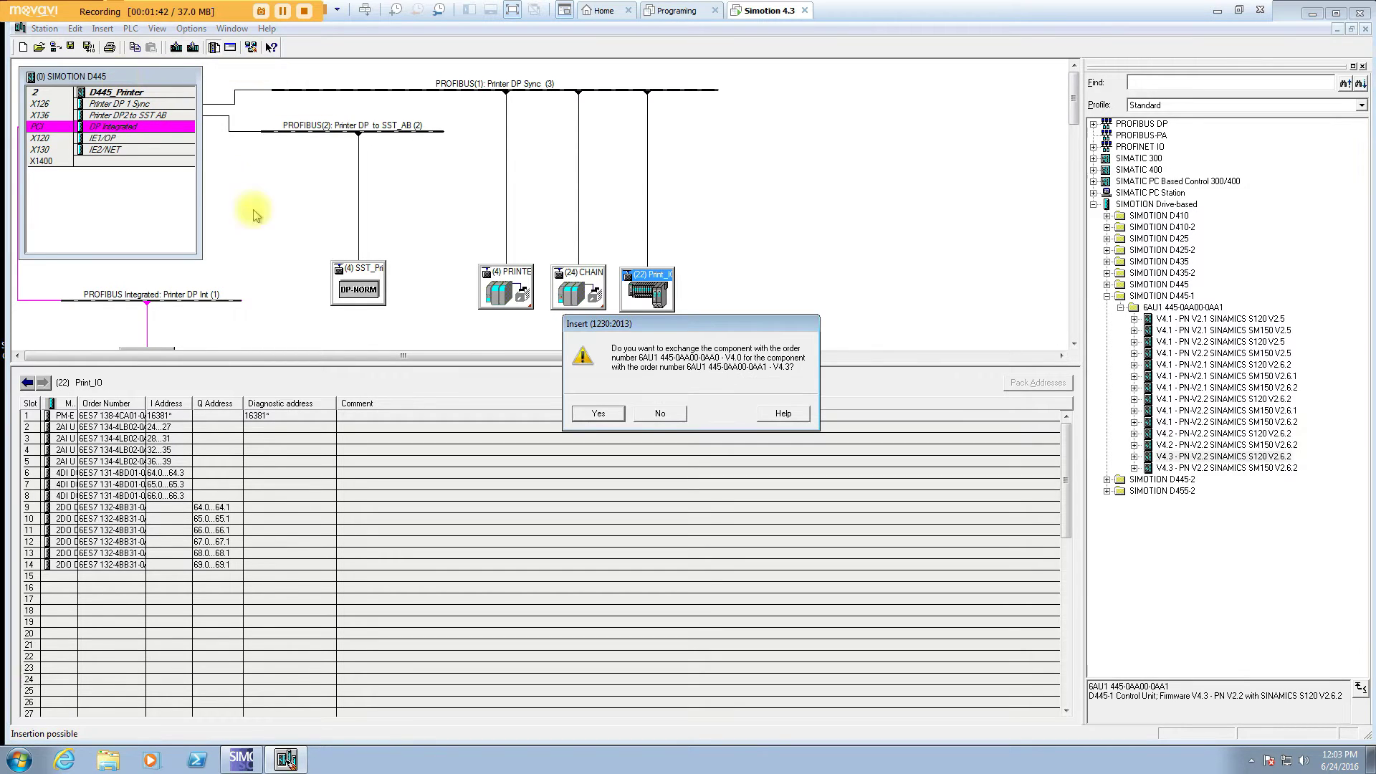
left_click(598, 414)
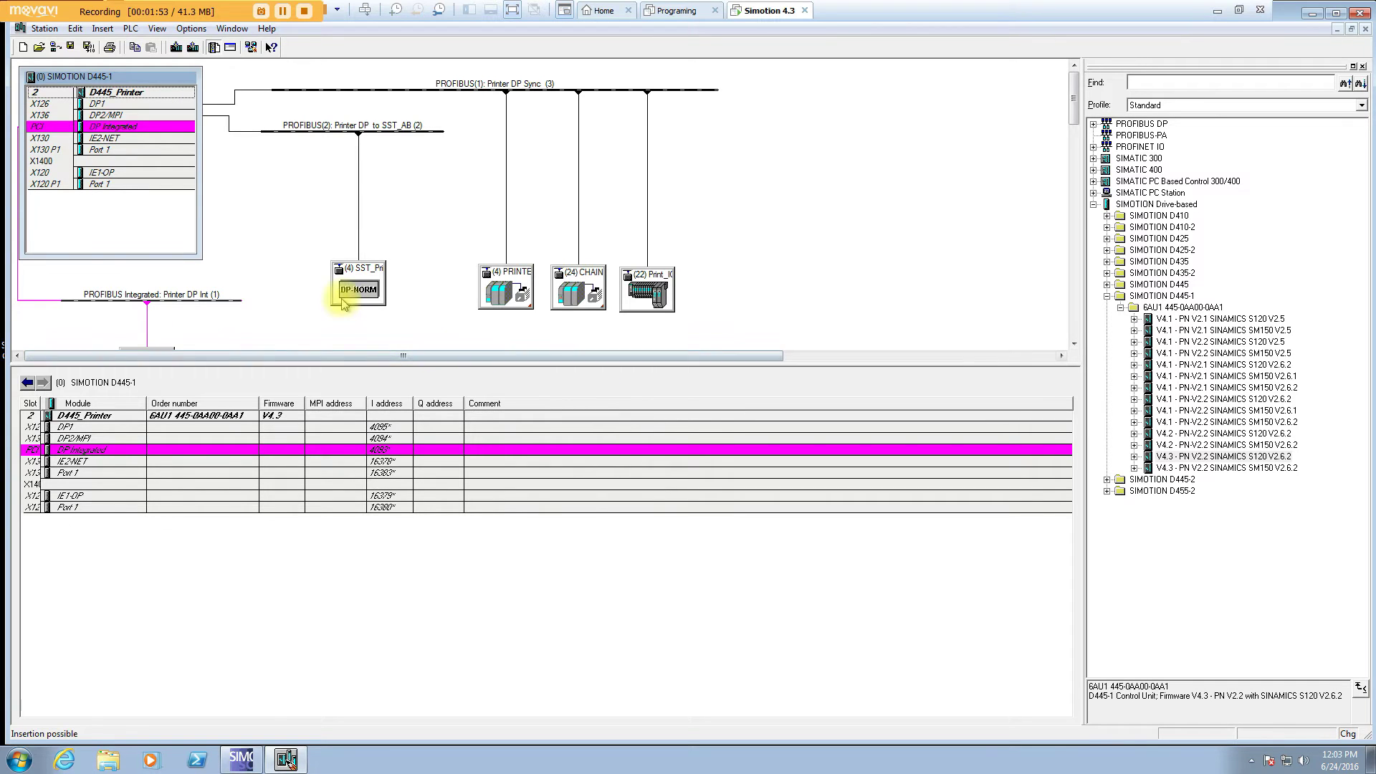
left_click(89, 47)
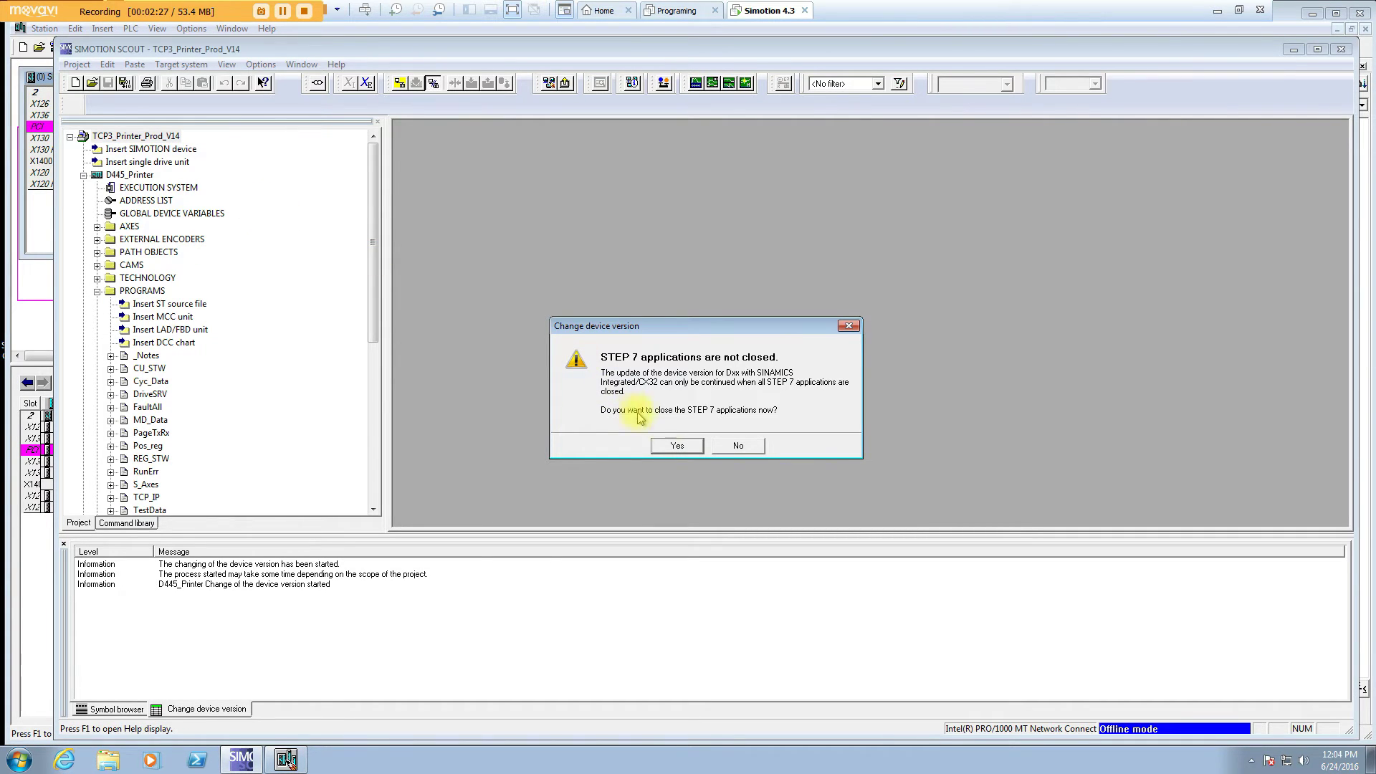
- Allow the STEP 7 applications to close so the device version and technology packages update
left_click(680, 446)
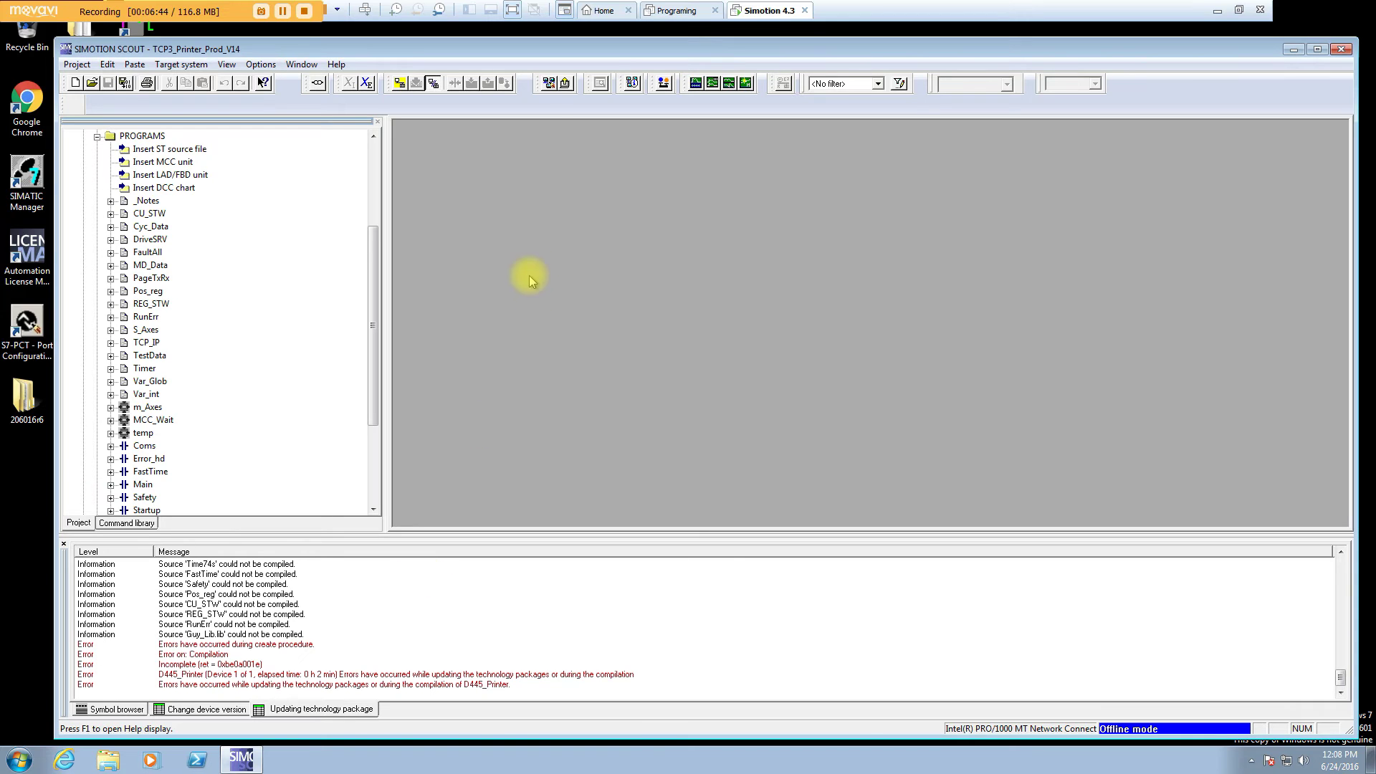
- Scroll the output to the library errors and expand LIBRARIES to select ToolLib
left_click(607, 49)
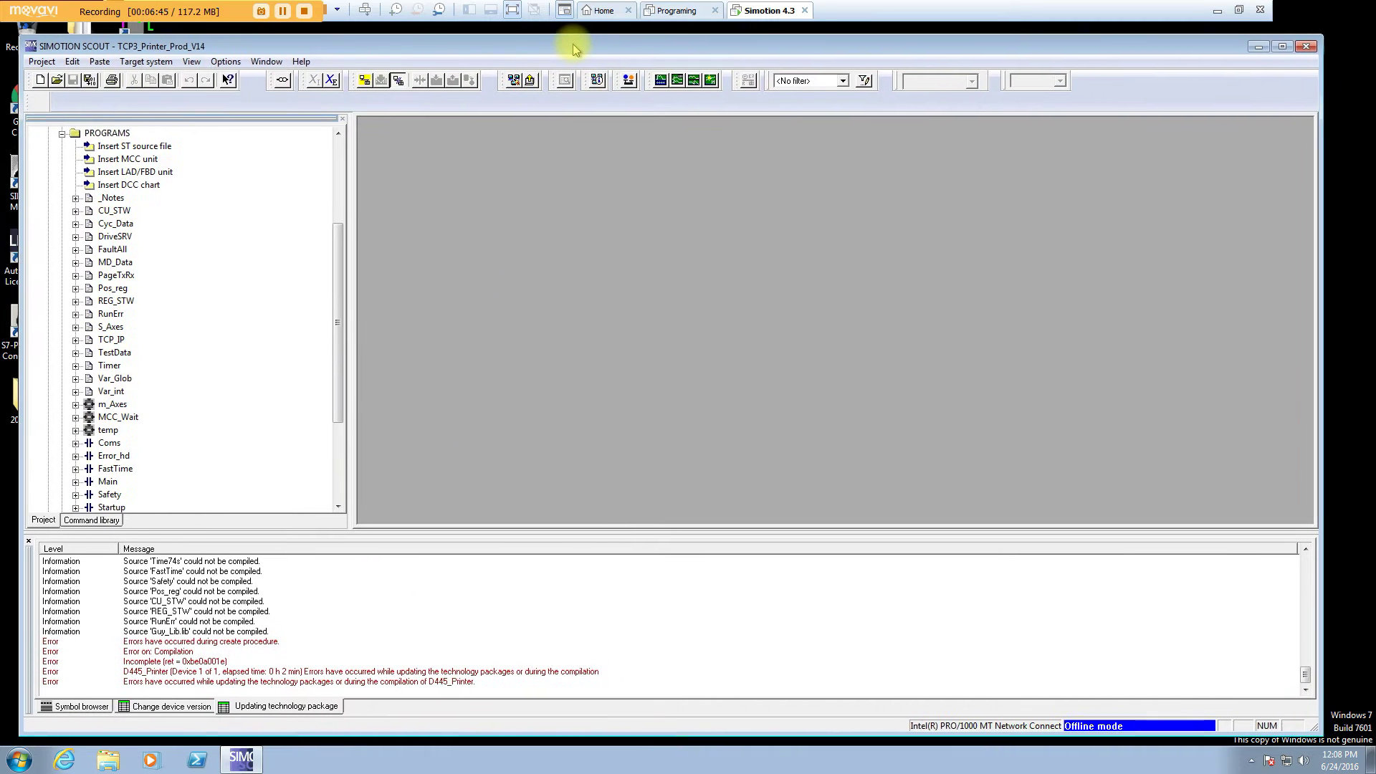
left_click_drag(573, 45, 573, 41)
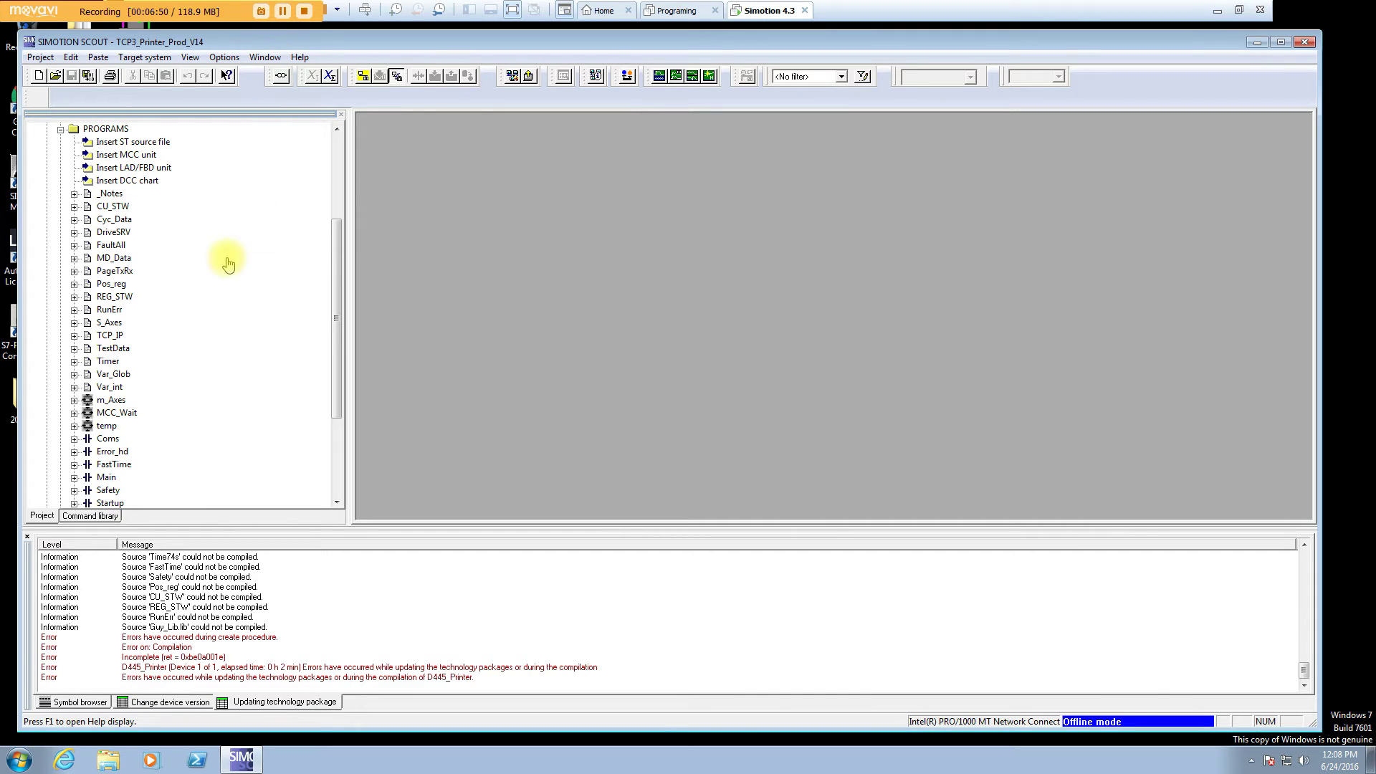
left_click(338, 339)
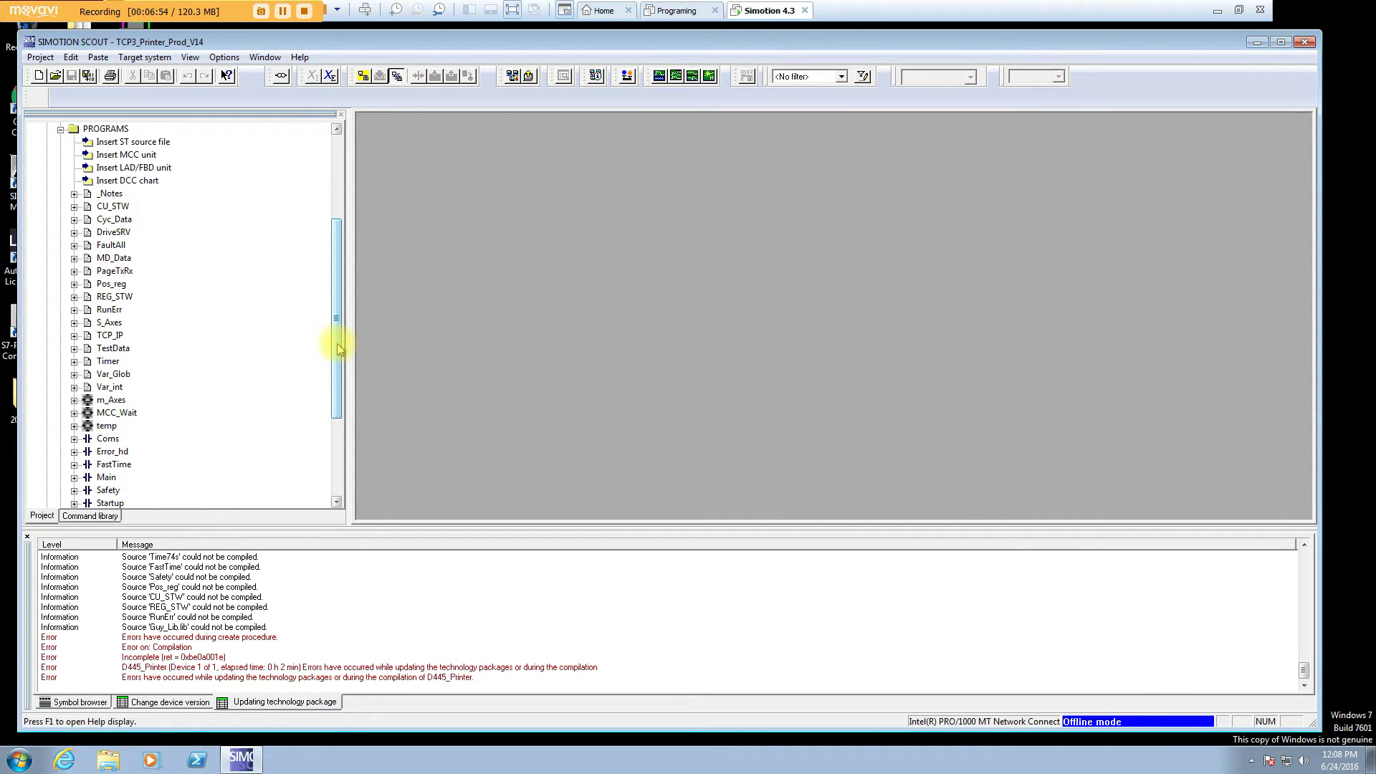
left_click_drag(333, 308, 348, 429)
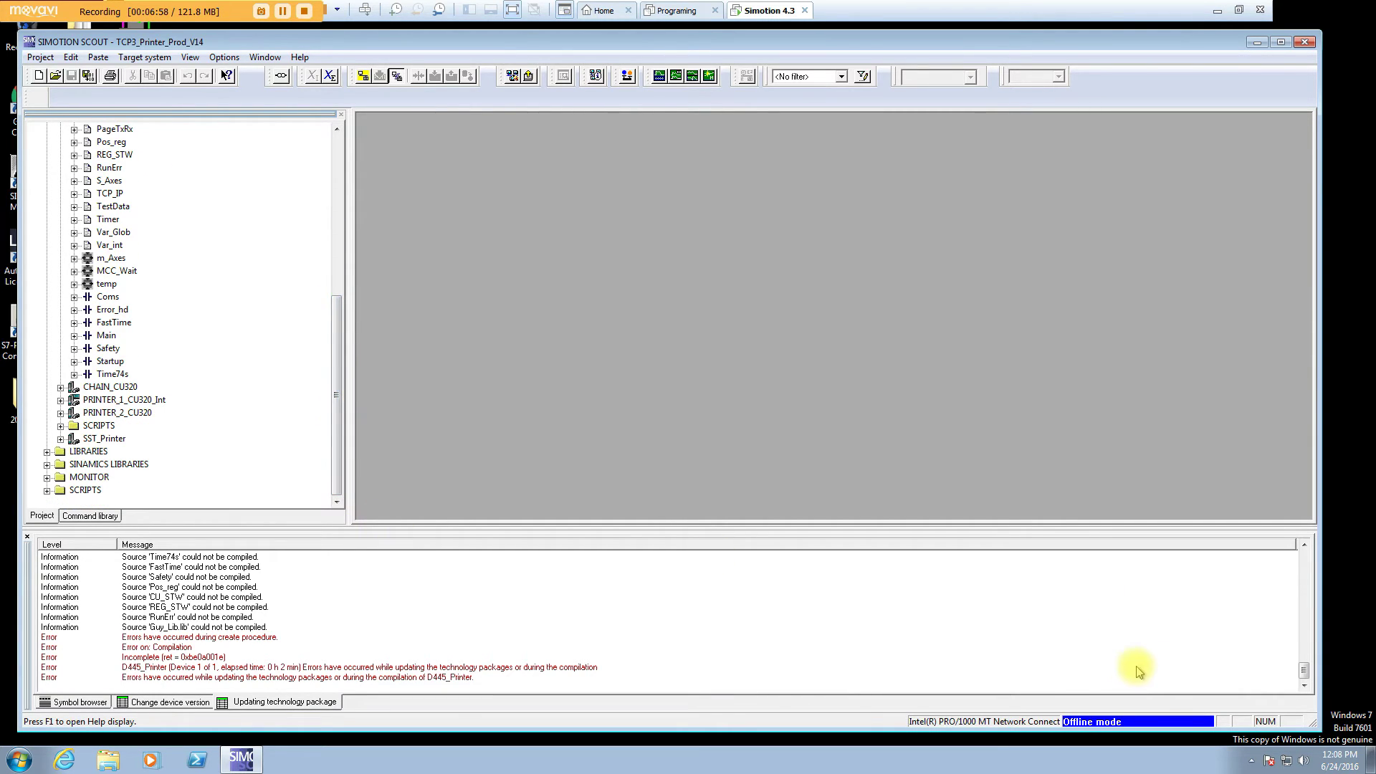
left_click(1304, 647)
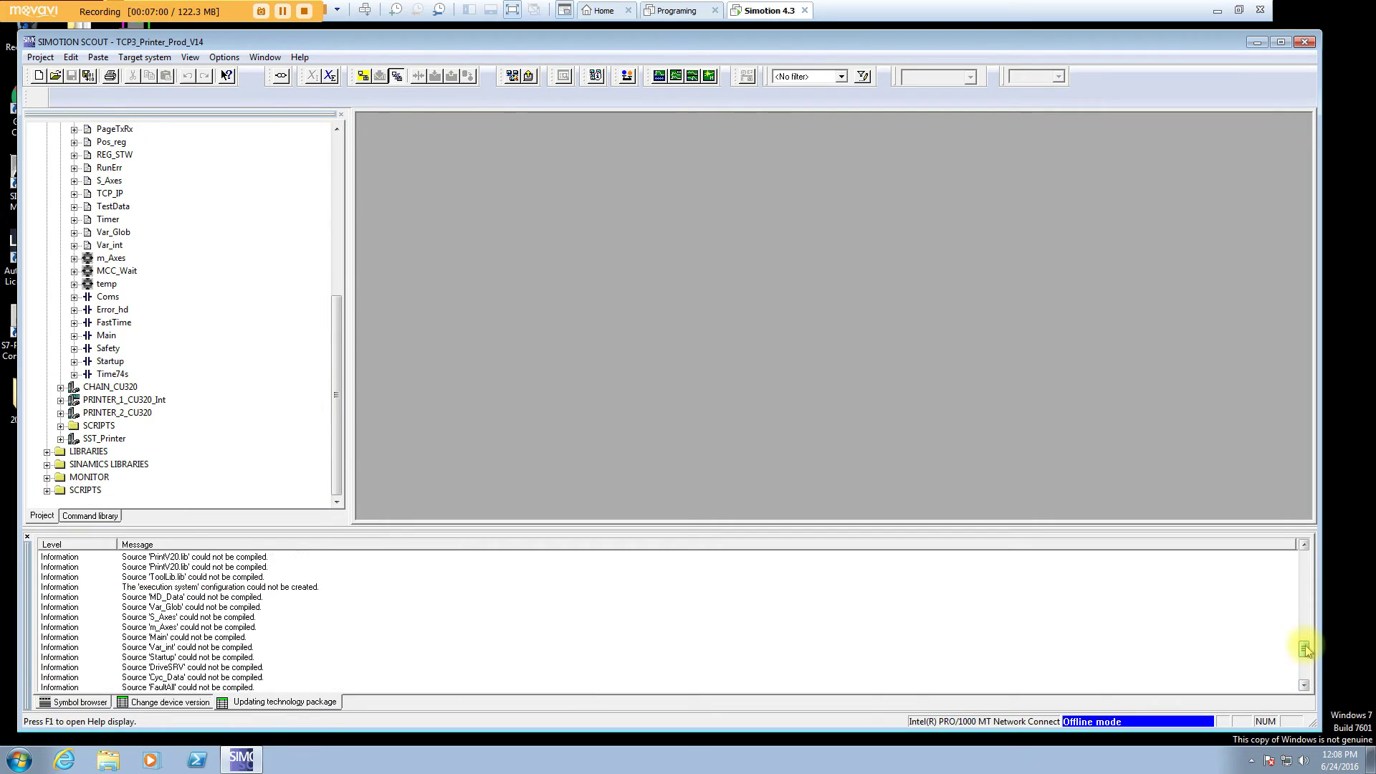
left_click_drag(1305, 647, 1304, 636)
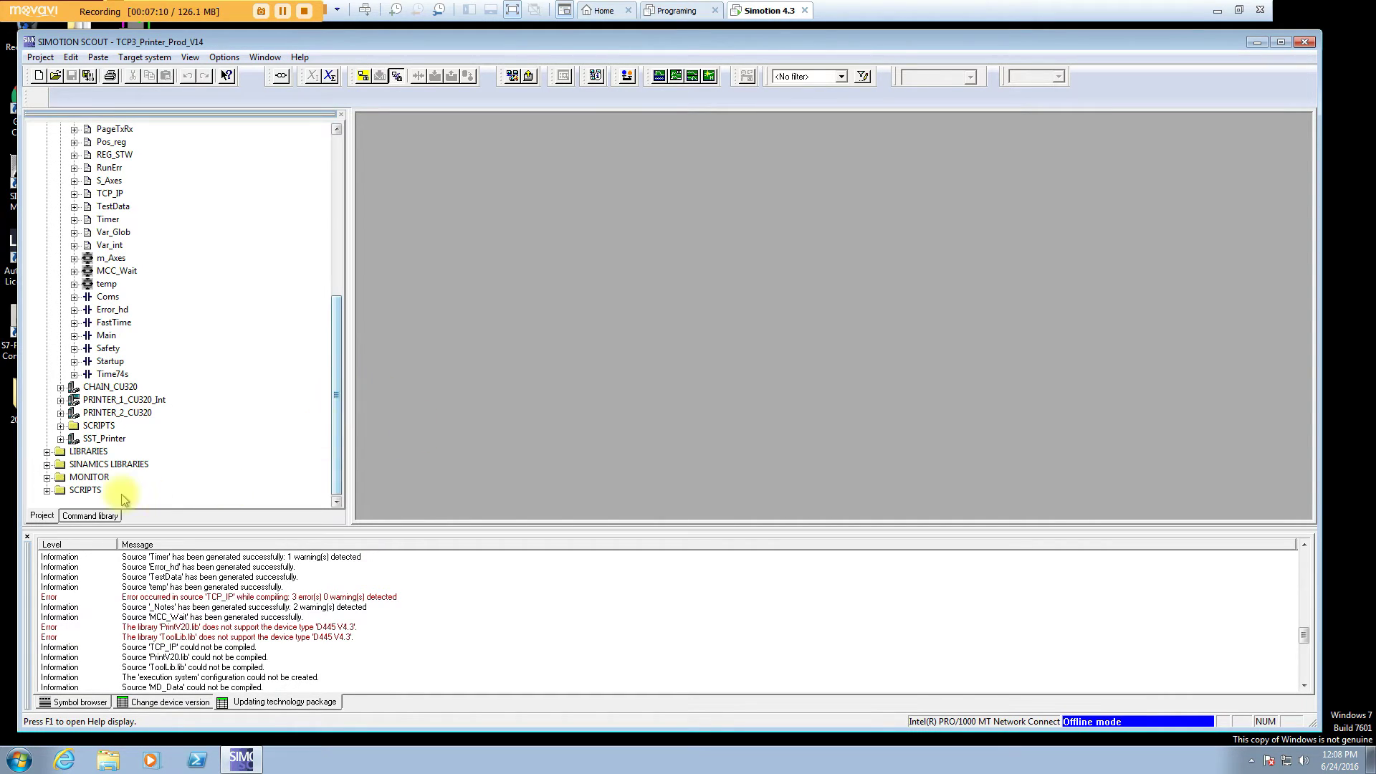
left_click(46, 452)
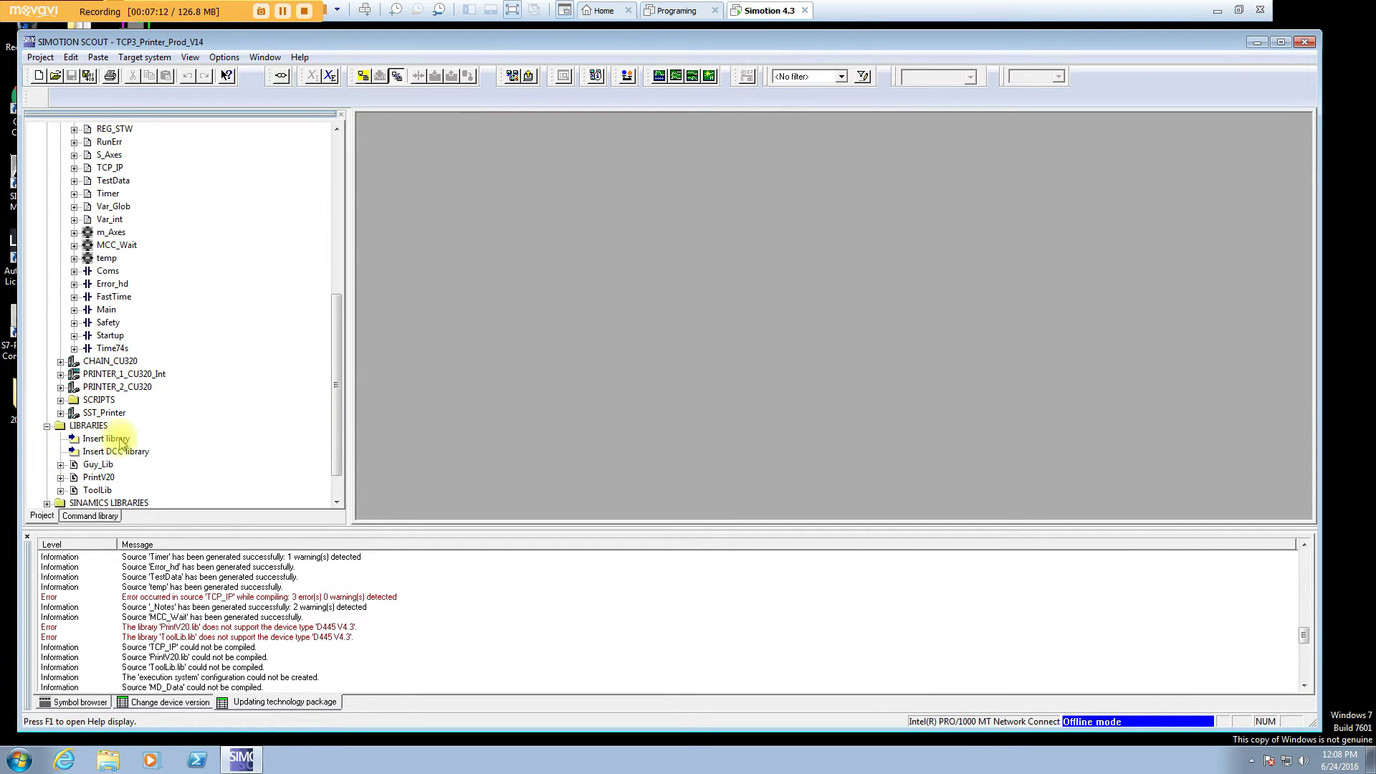
left_click_drag(337, 353, 339, 410)
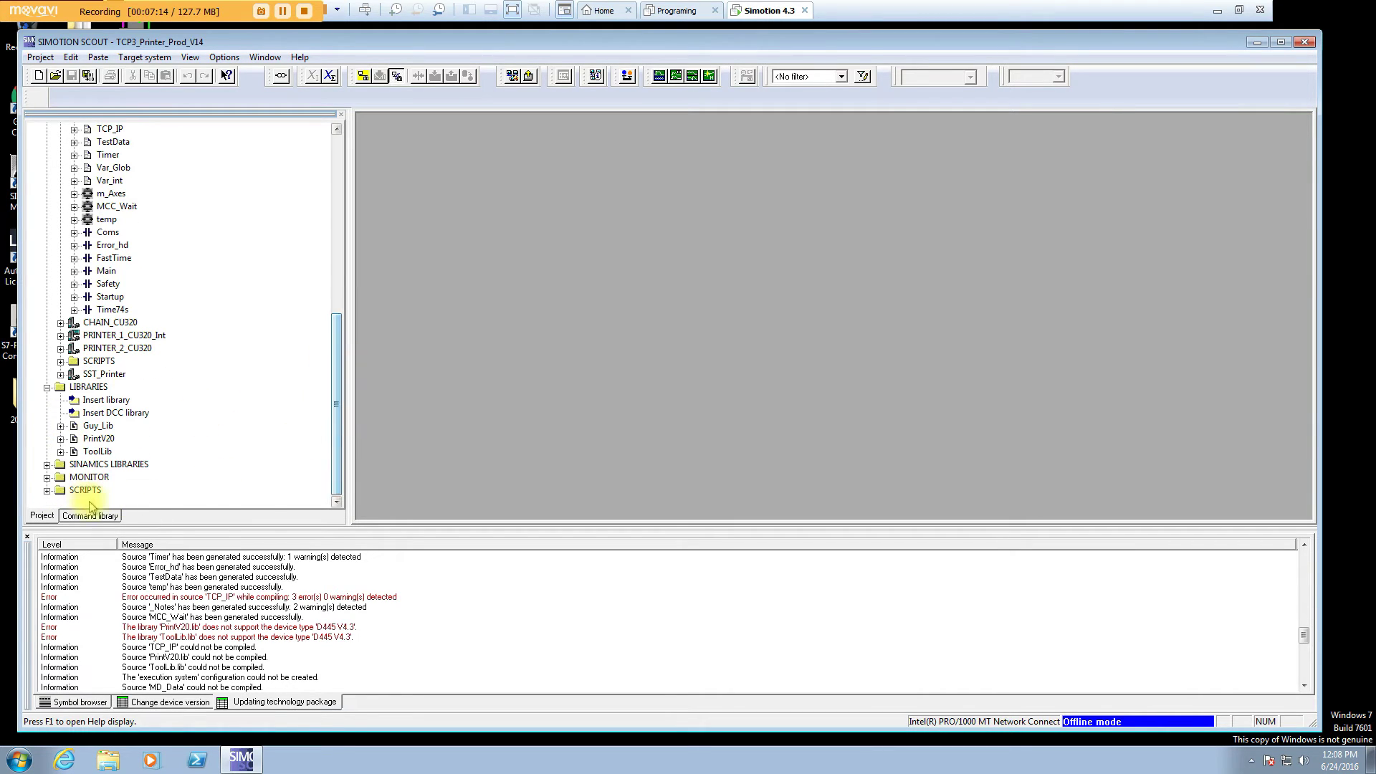
left_click(97, 452)
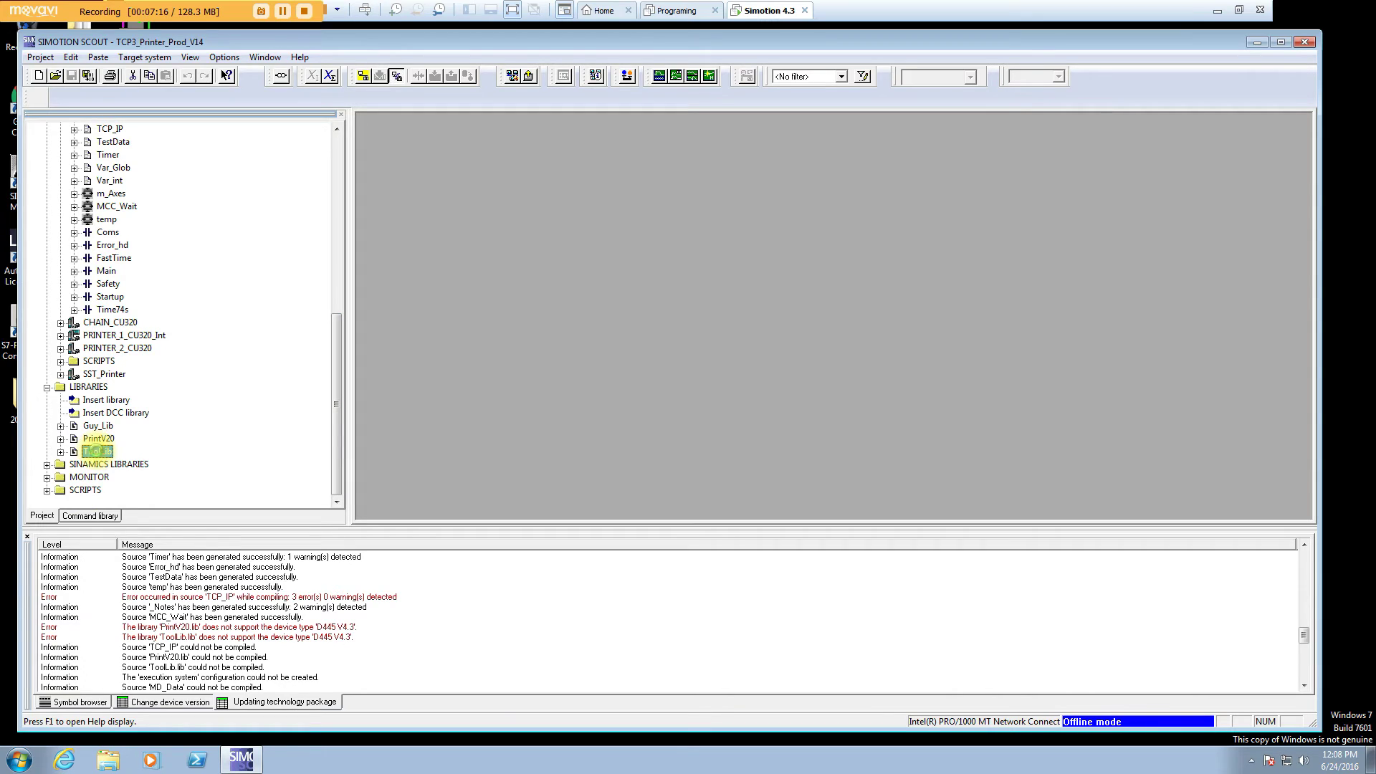
- Open ToolLib's library properties showing its target devices and technology packages
right_click(98, 453)
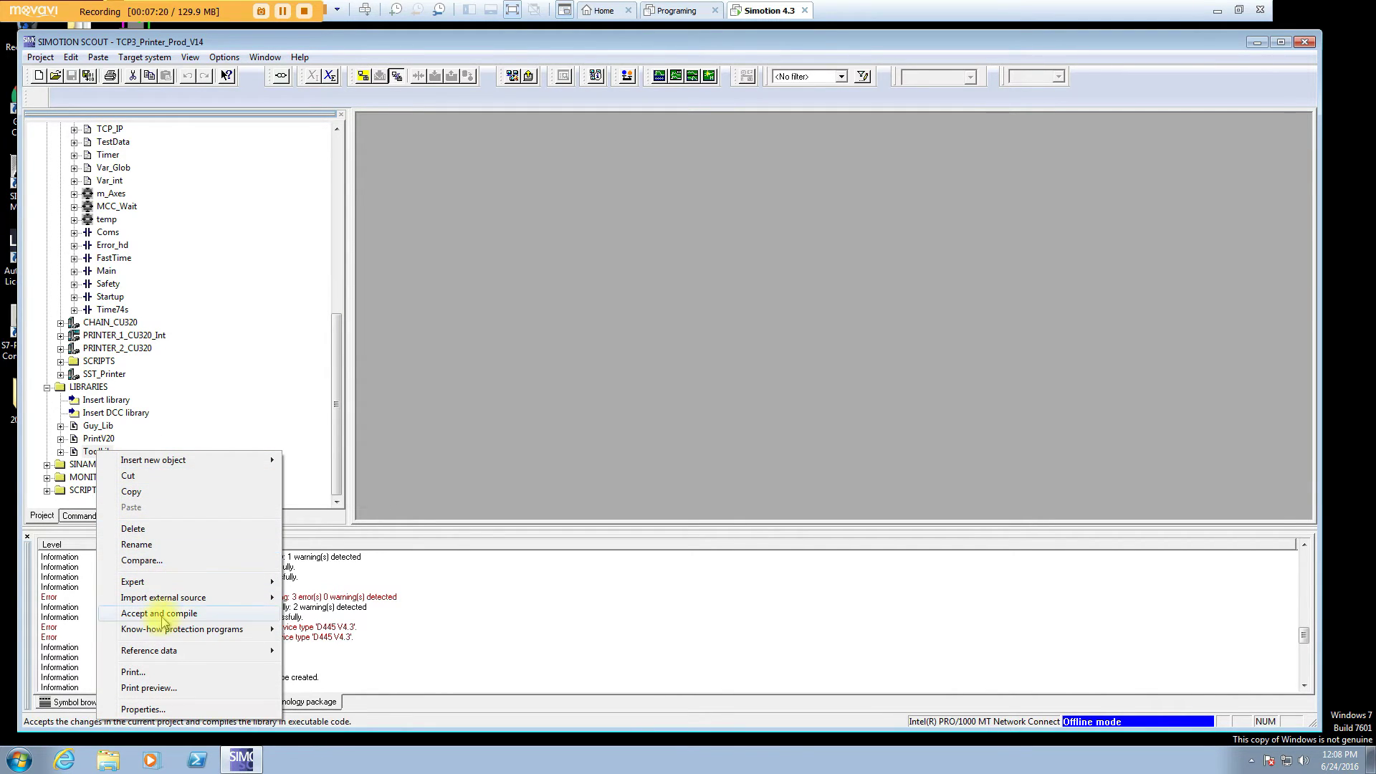
left_click(162, 712)
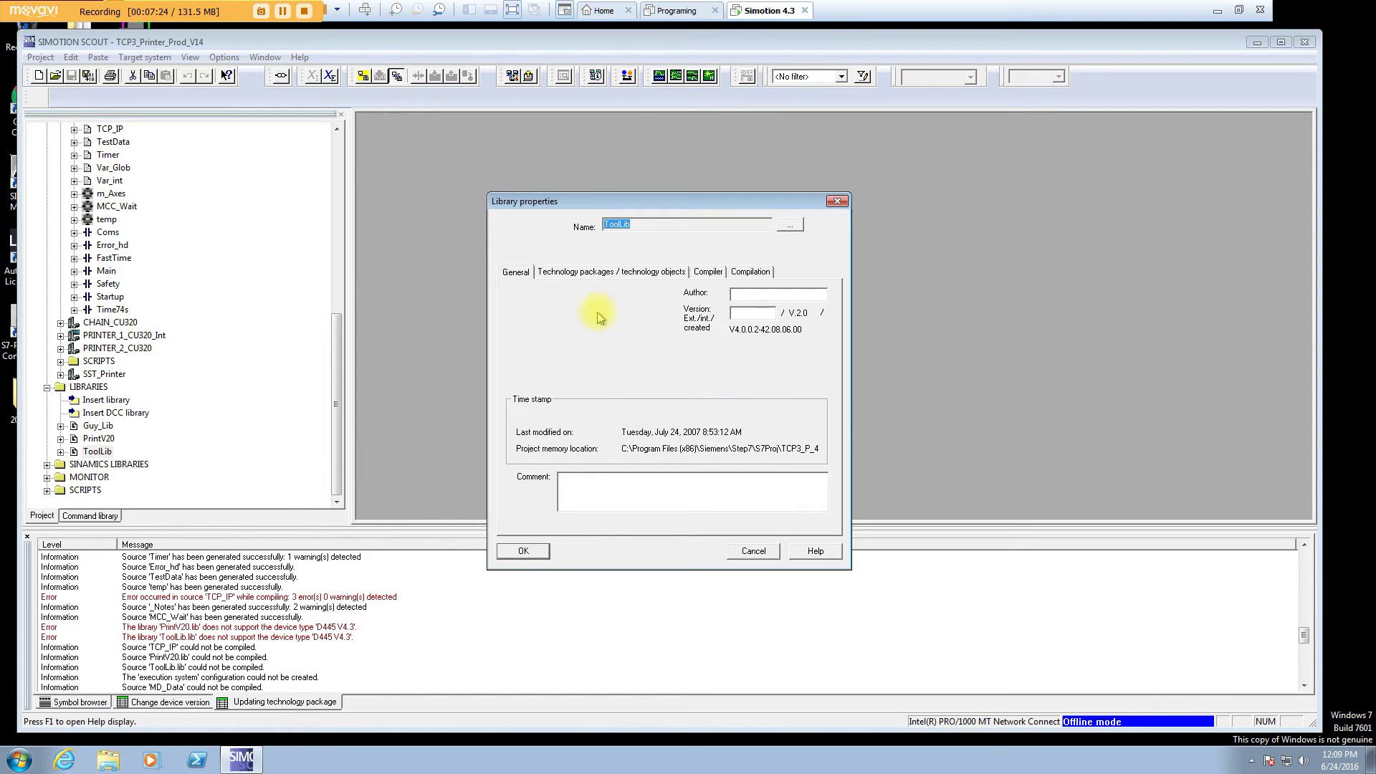
left_click(606, 272)
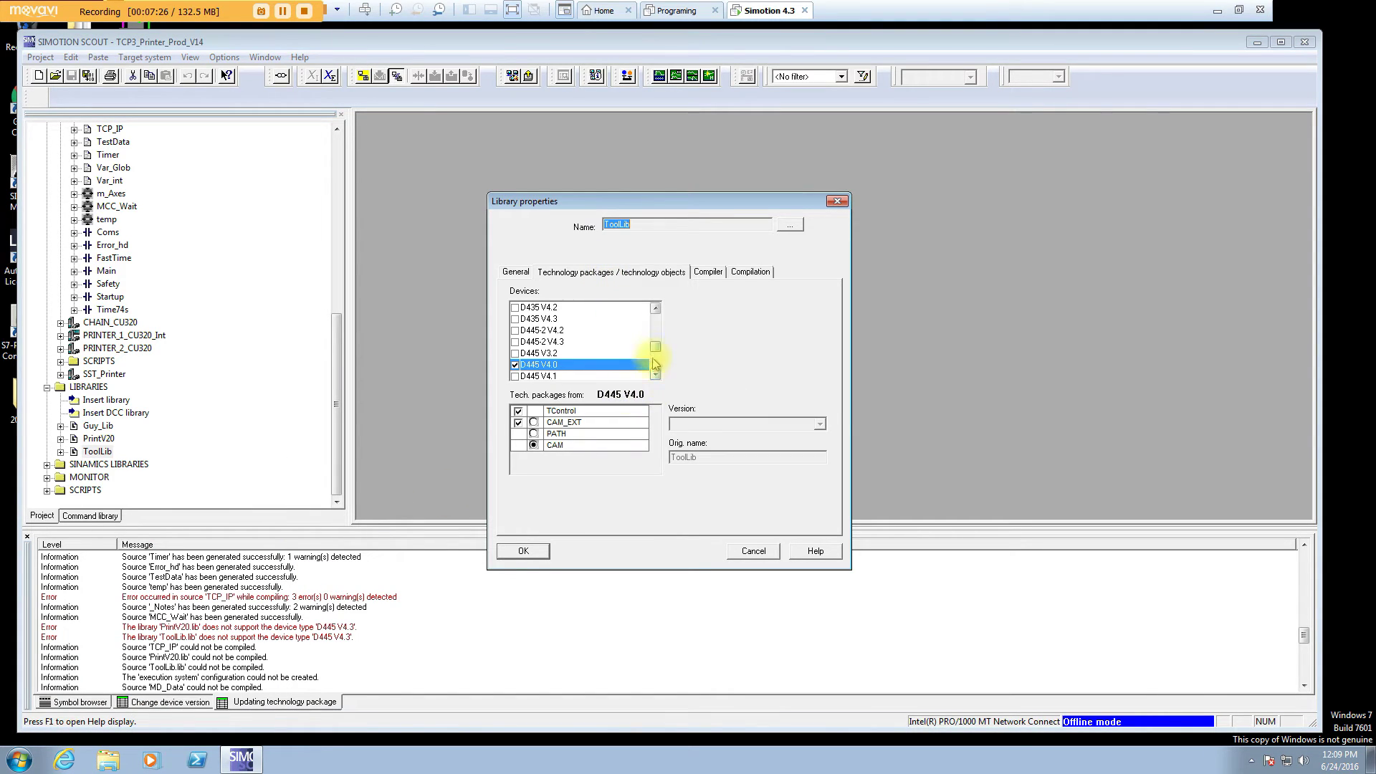
left_click(656, 376)
left_click(656, 375)
left_click(656, 376)
left_click(656, 375)
left_click(657, 375)
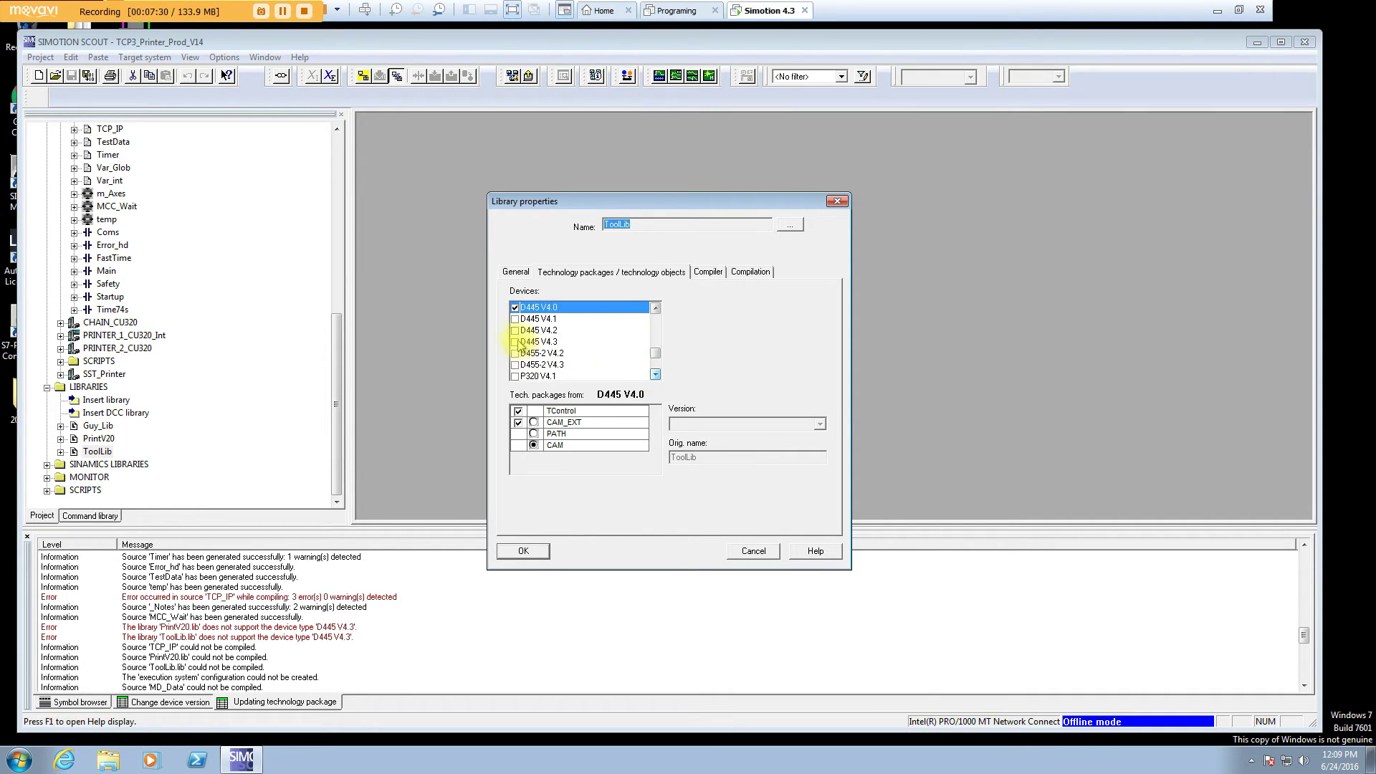
- Switch ToolLib from D445 V4.0 to V4.3 with TControl and CAM_EXT enabled, and confirm
left_click(514, 307)
left_click(514, 342)
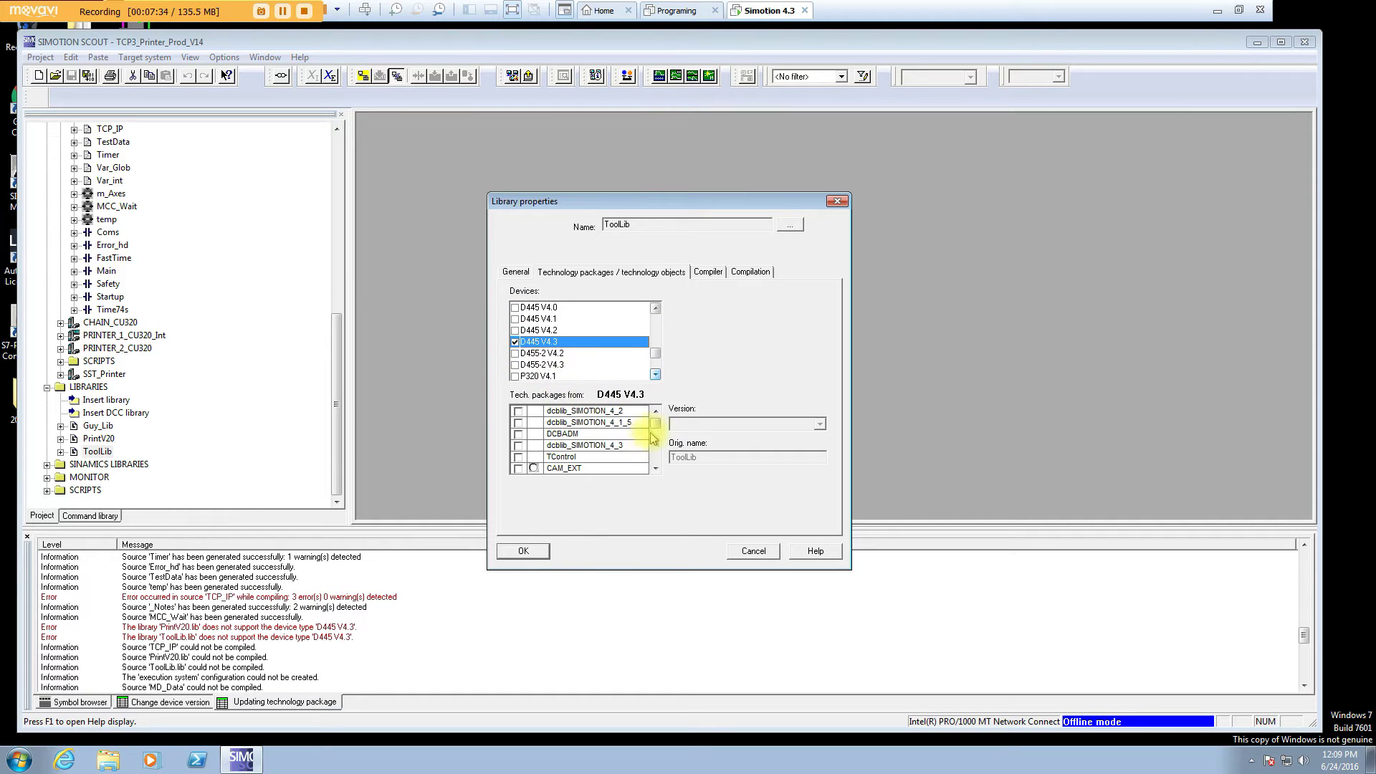
left_click_drag(655, 426, 654, 467)
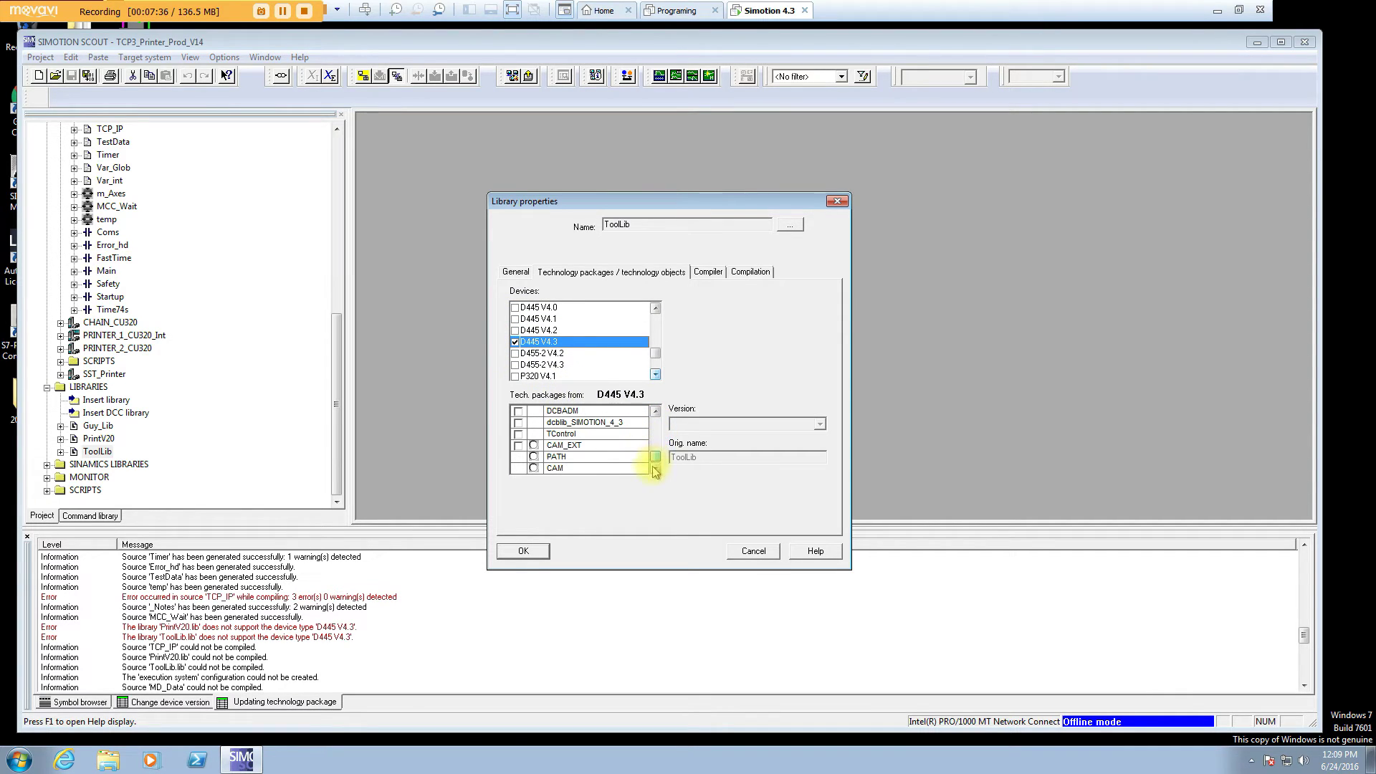
left_click(519, 434)
left_click(519, 446)
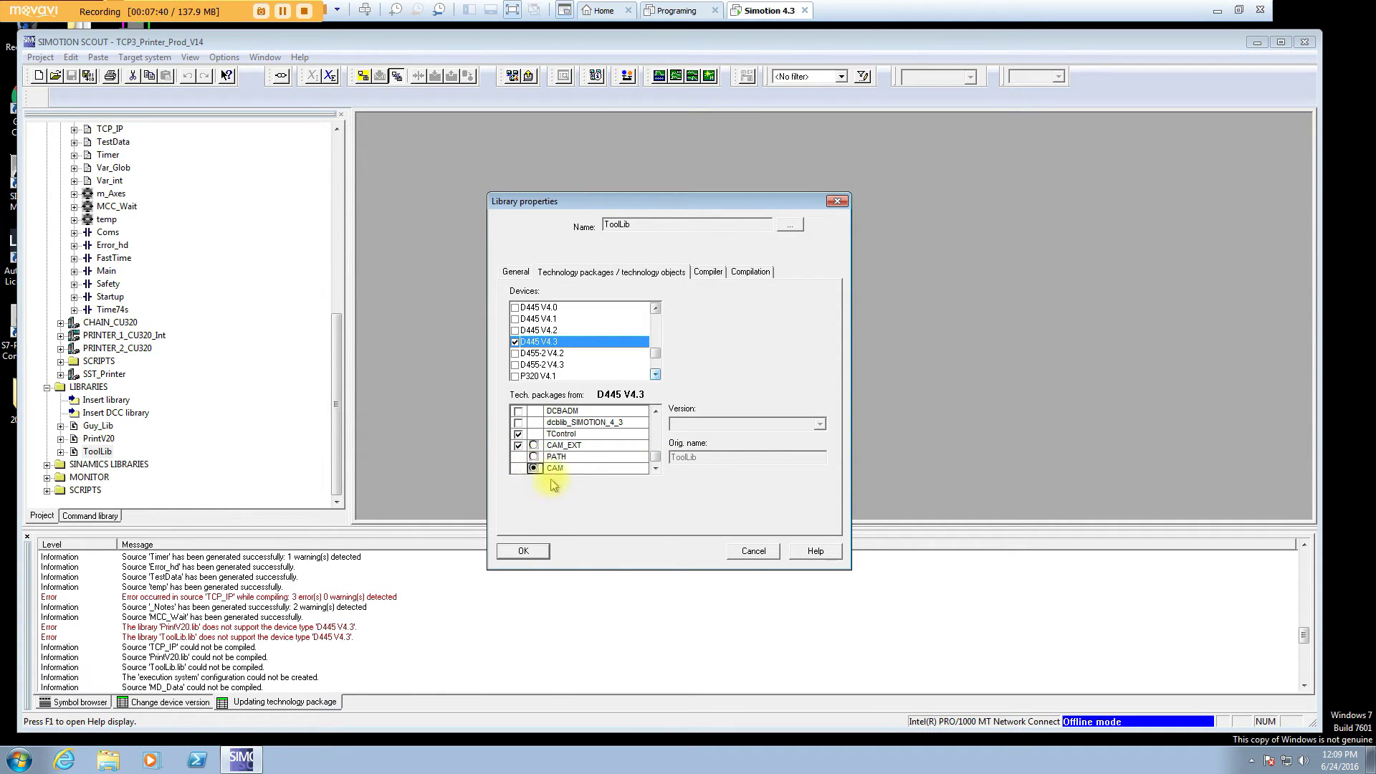
left_click(524, 552)
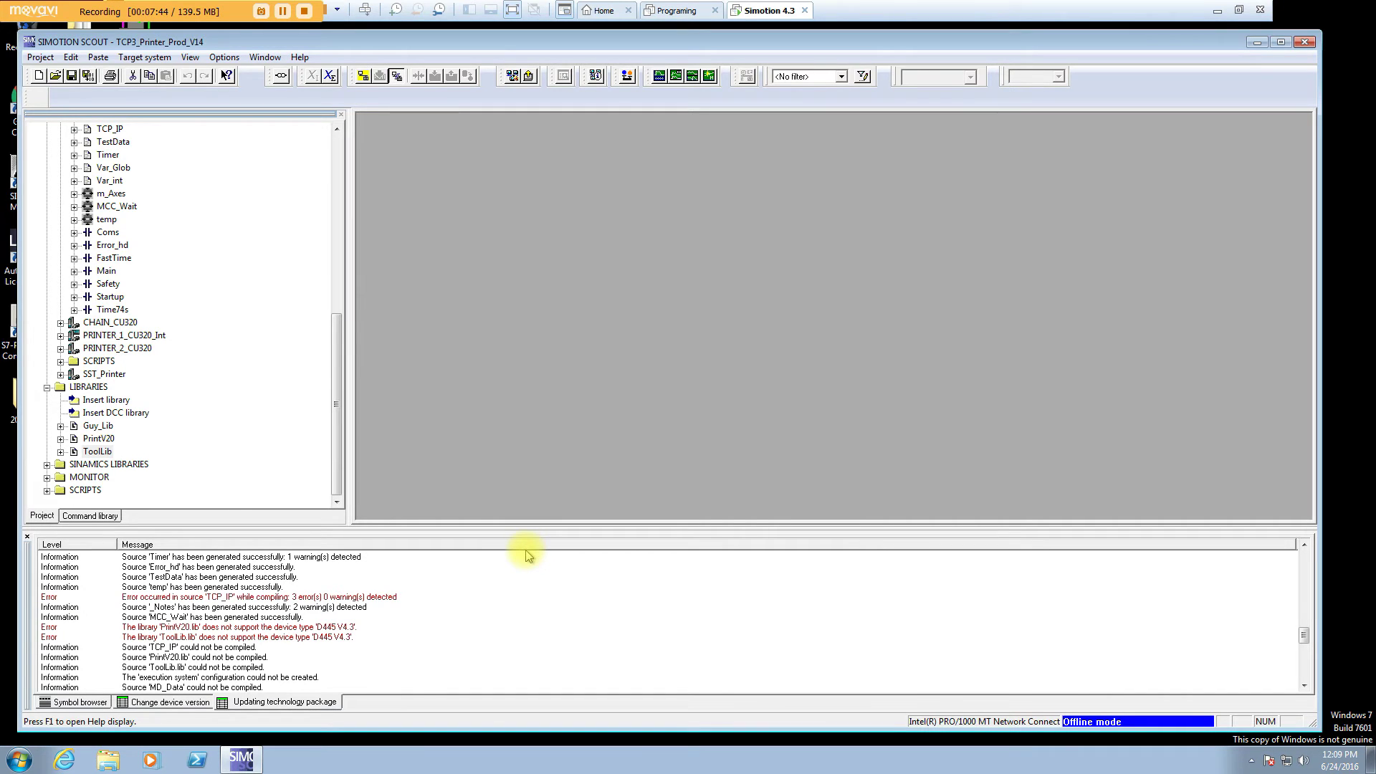
- Open PrintV20's library properties at its target devices and technology packages
right_click(96, 437)
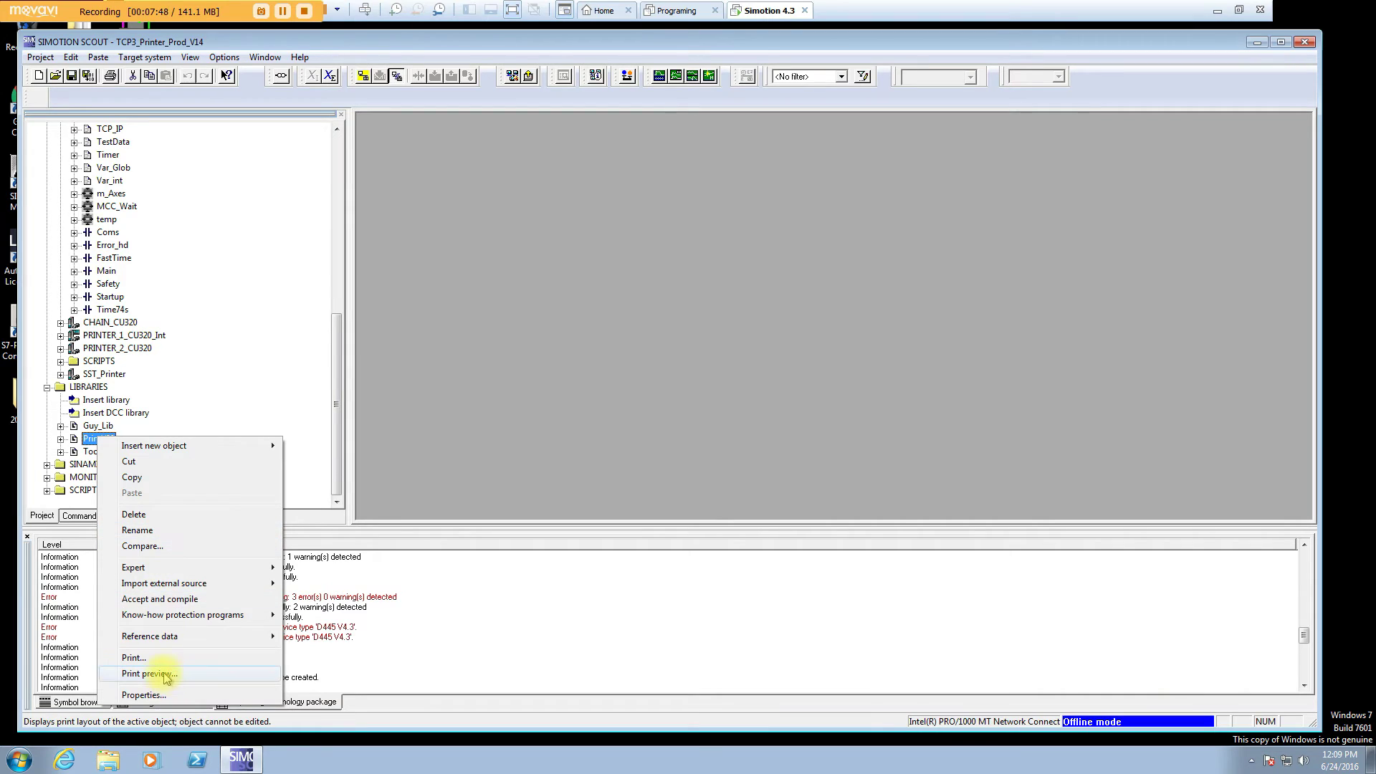
left_click(163, 697)
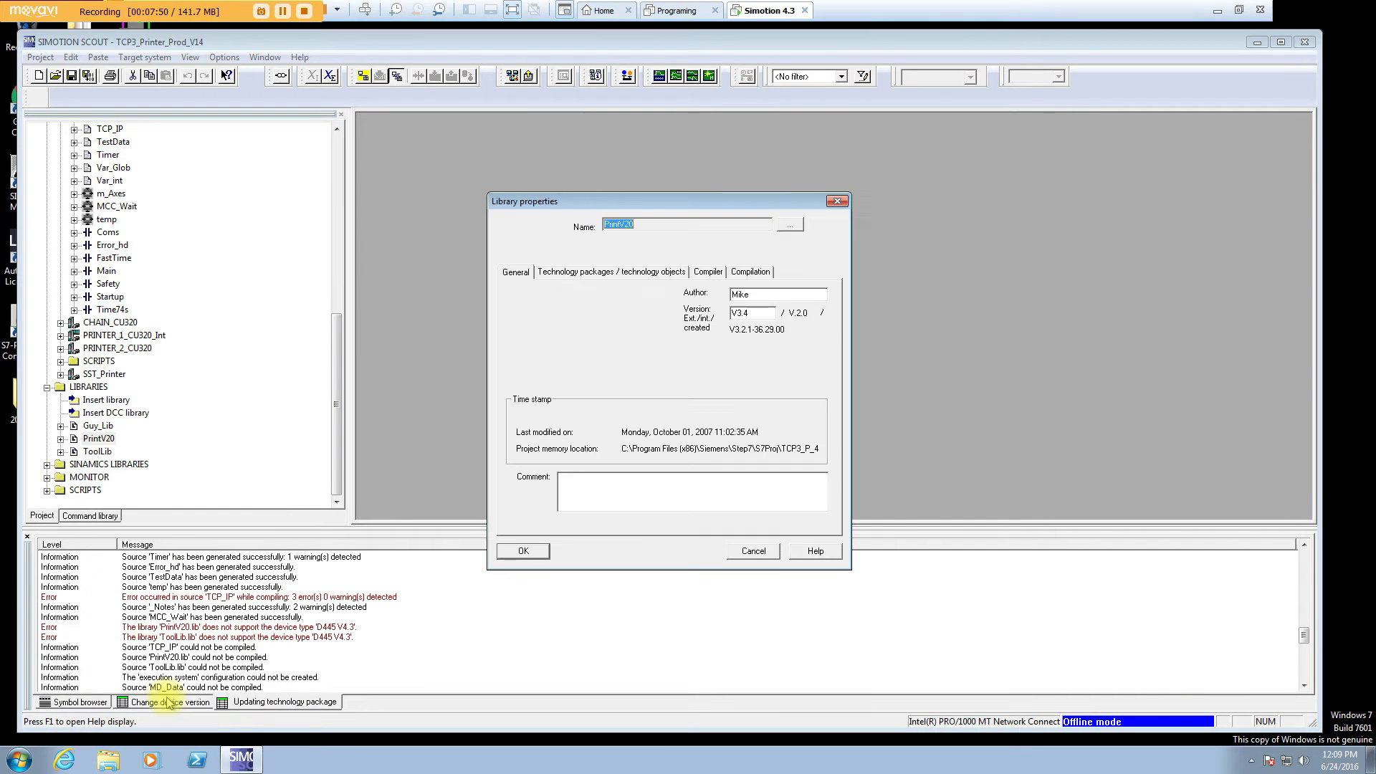
left_click(663, 271)
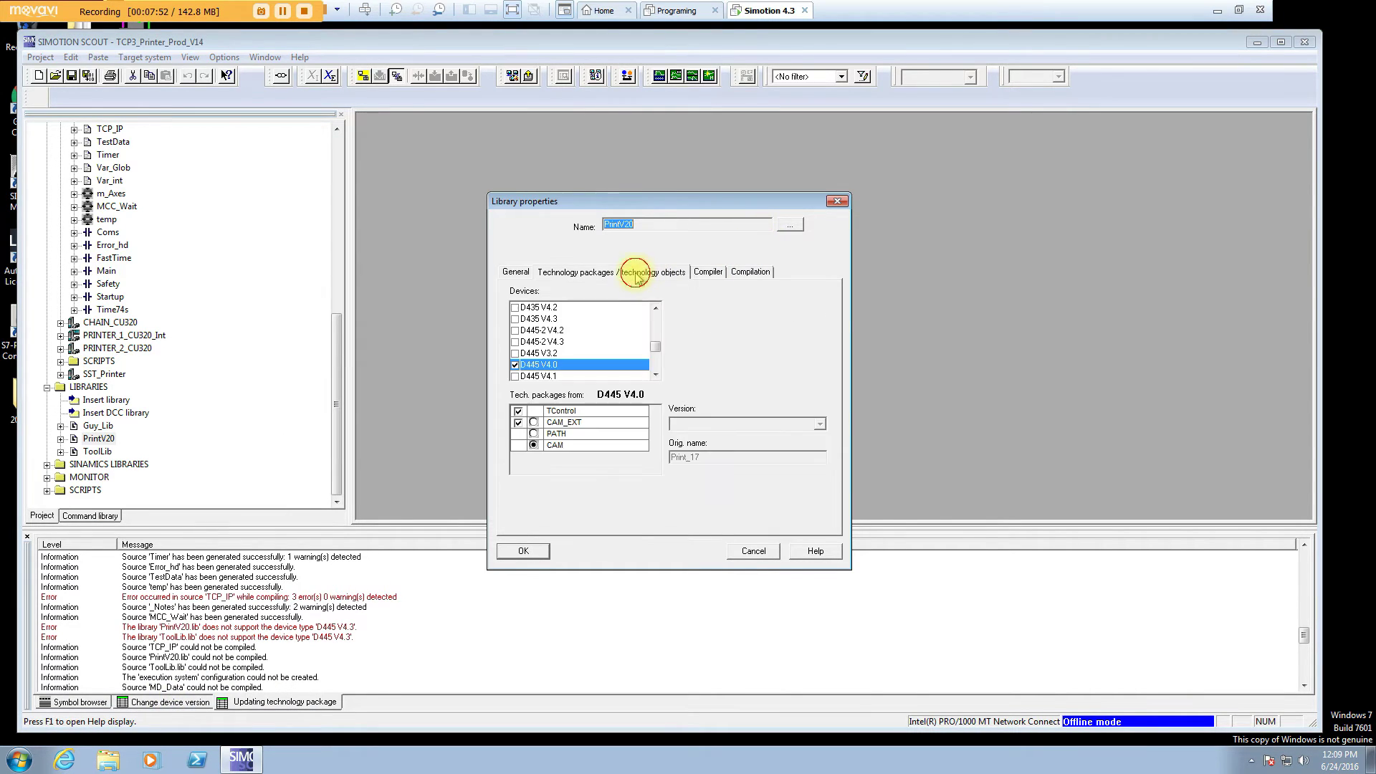
left_click(655, 375)
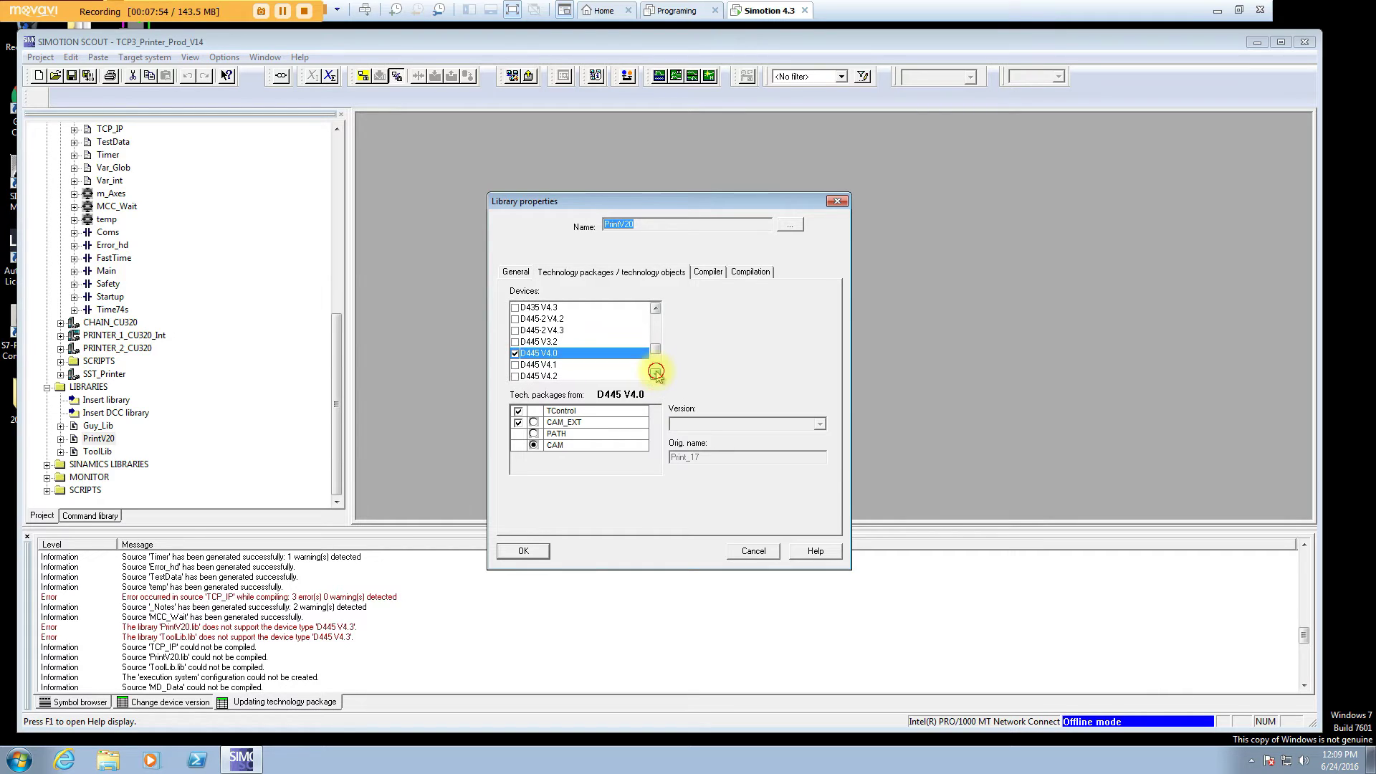
left_click(655, 376)
left_click(655, 376)
left_click(655, 376)
left_click(655, 375)
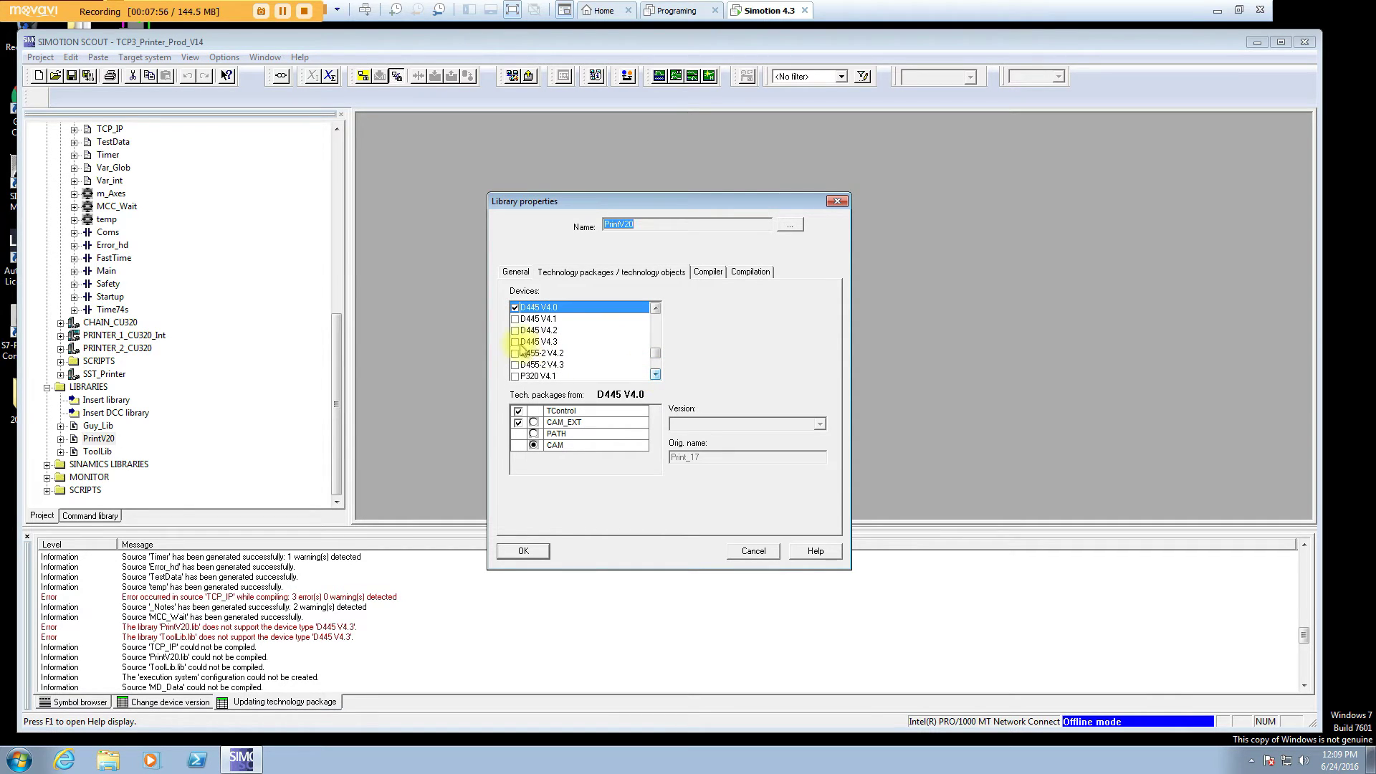
- Replace D445 V4.0 with V4.3 for PrintV20, enabling TControl, CAM_EXT and CAM, and confirm
left_click(514, 342)
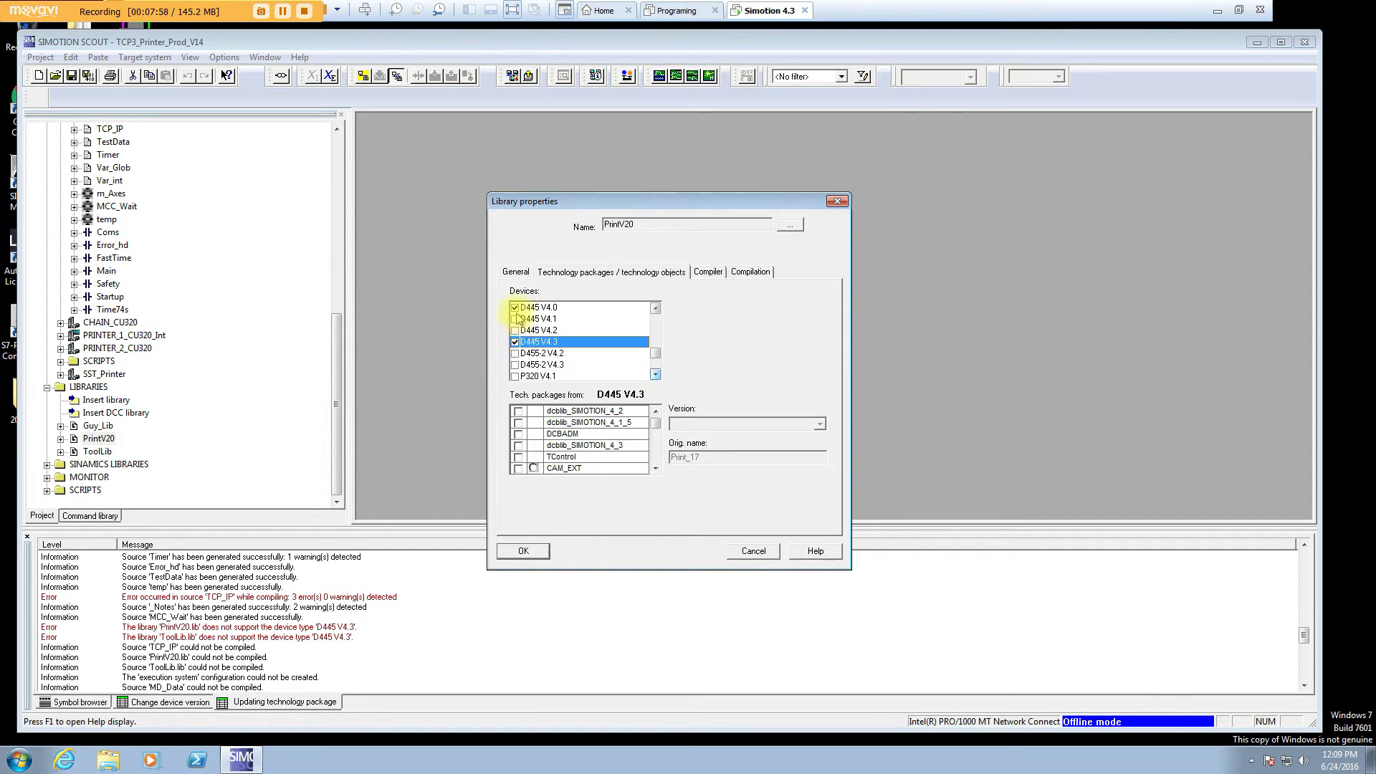
left_click(515, 308)
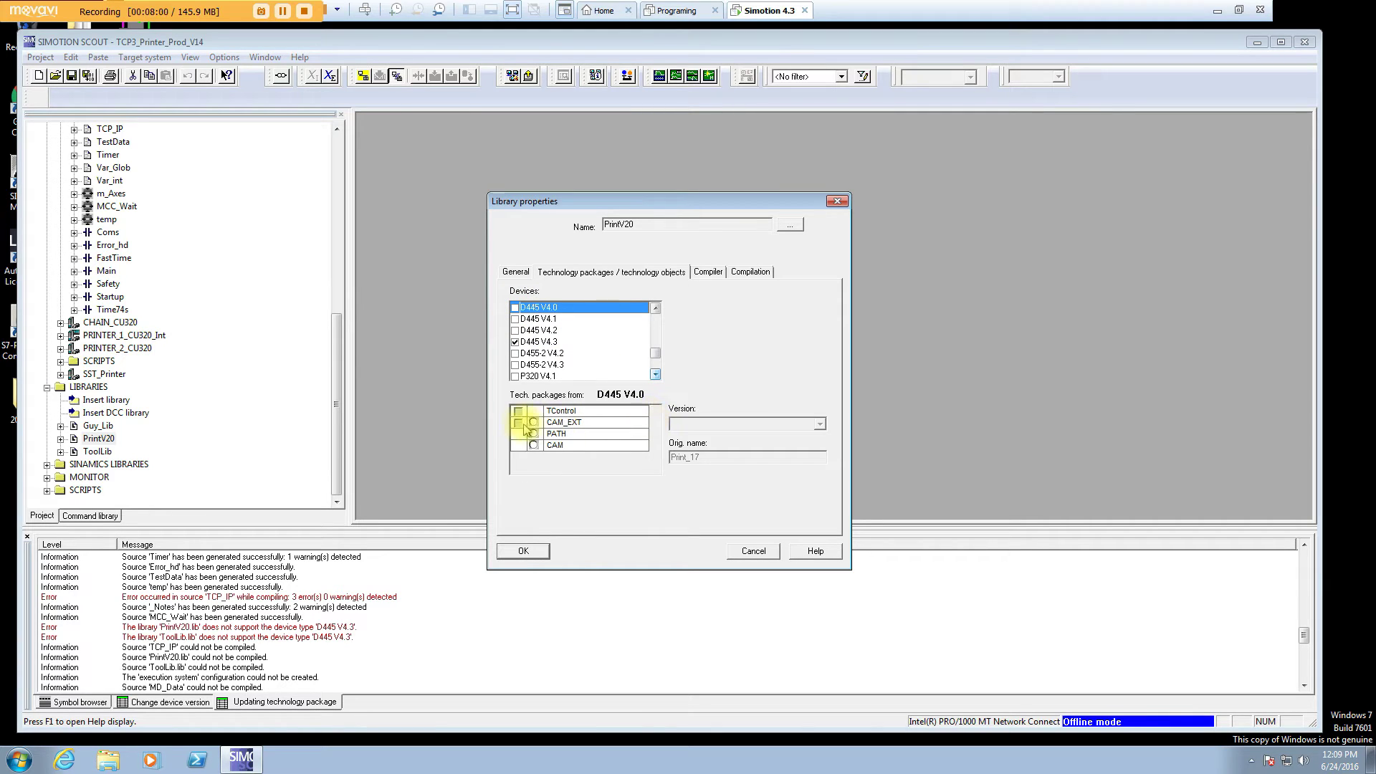
left_click(548, 342)
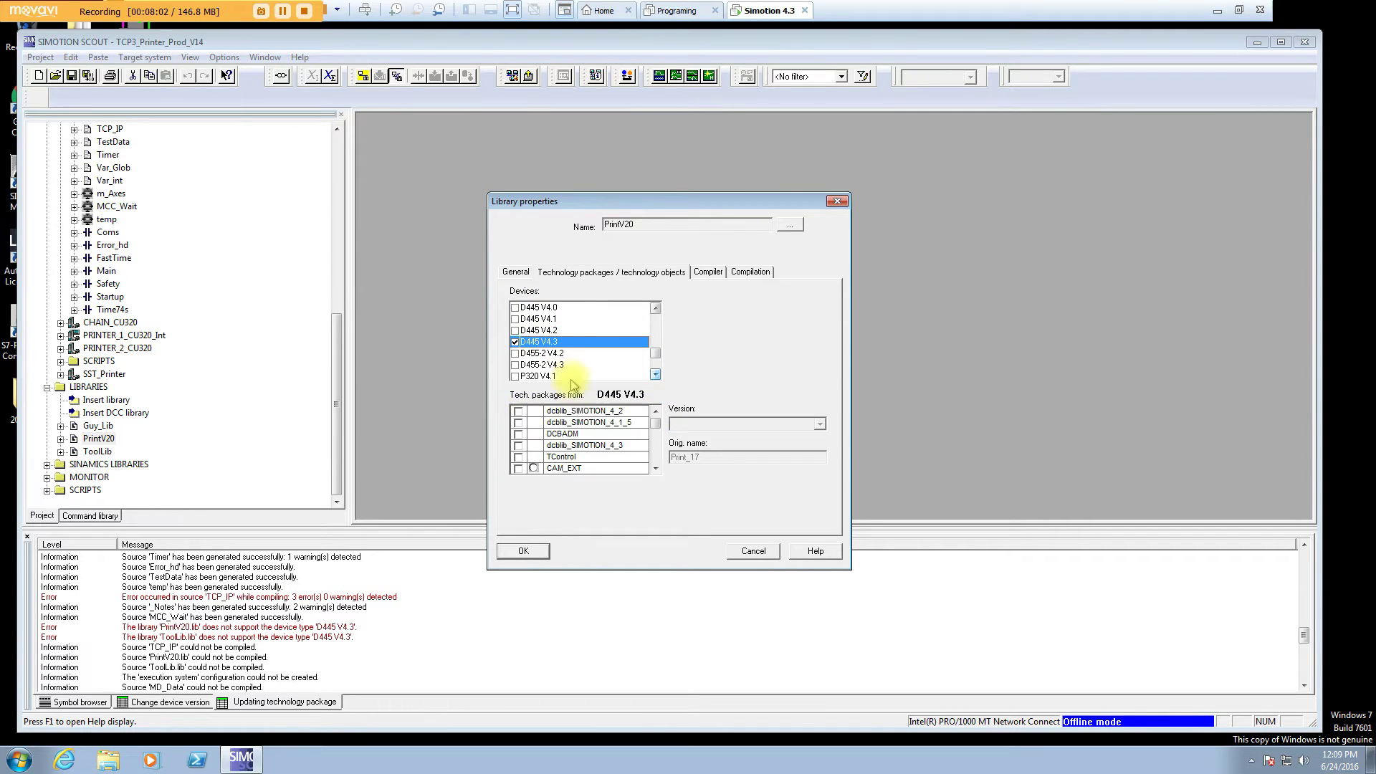
left_click_drag(659, 429, 654, 462)
left_click(519, 434)
left_click(519, 445)
left_click(534, 468)
left_click(523, 551)
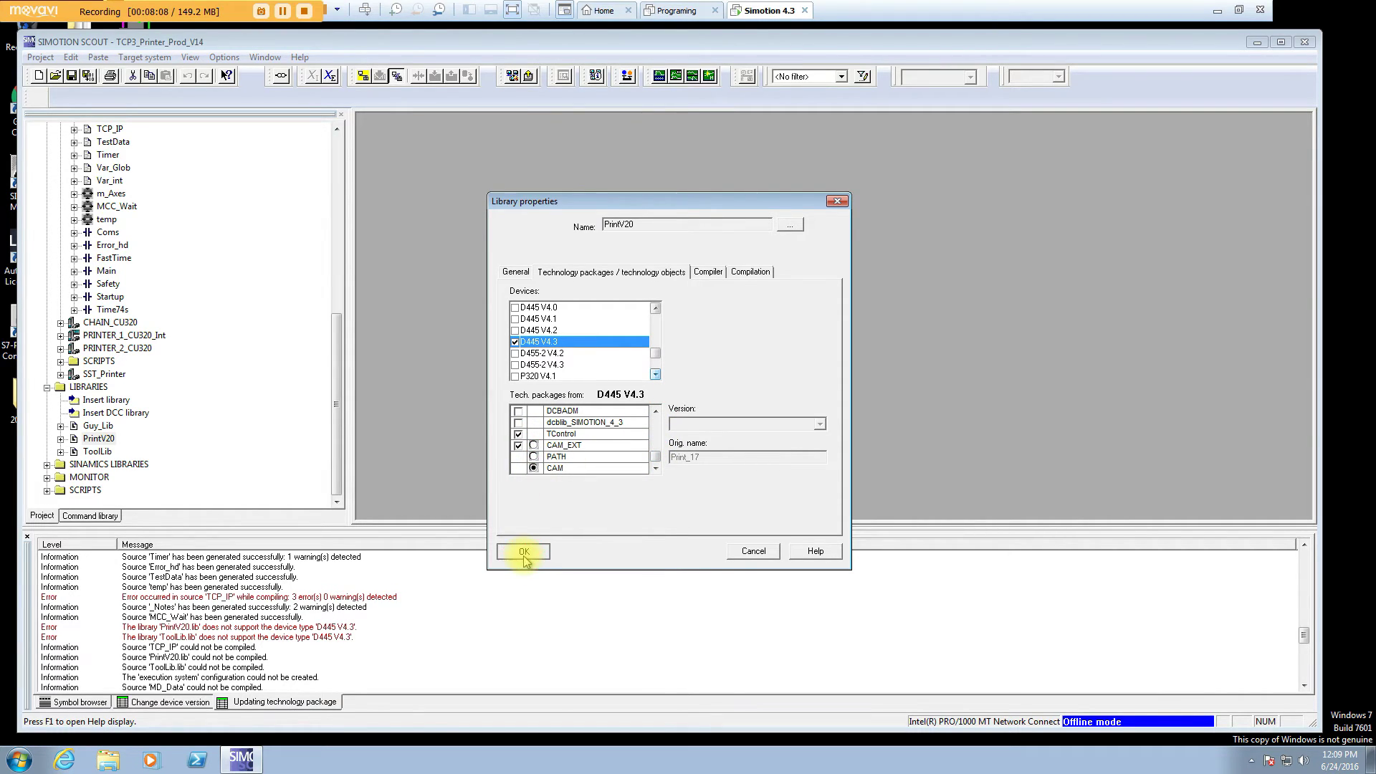
- Open Guy_Lib's library properties and remove D445 V4.0 as a target device
right_click(93, 429)
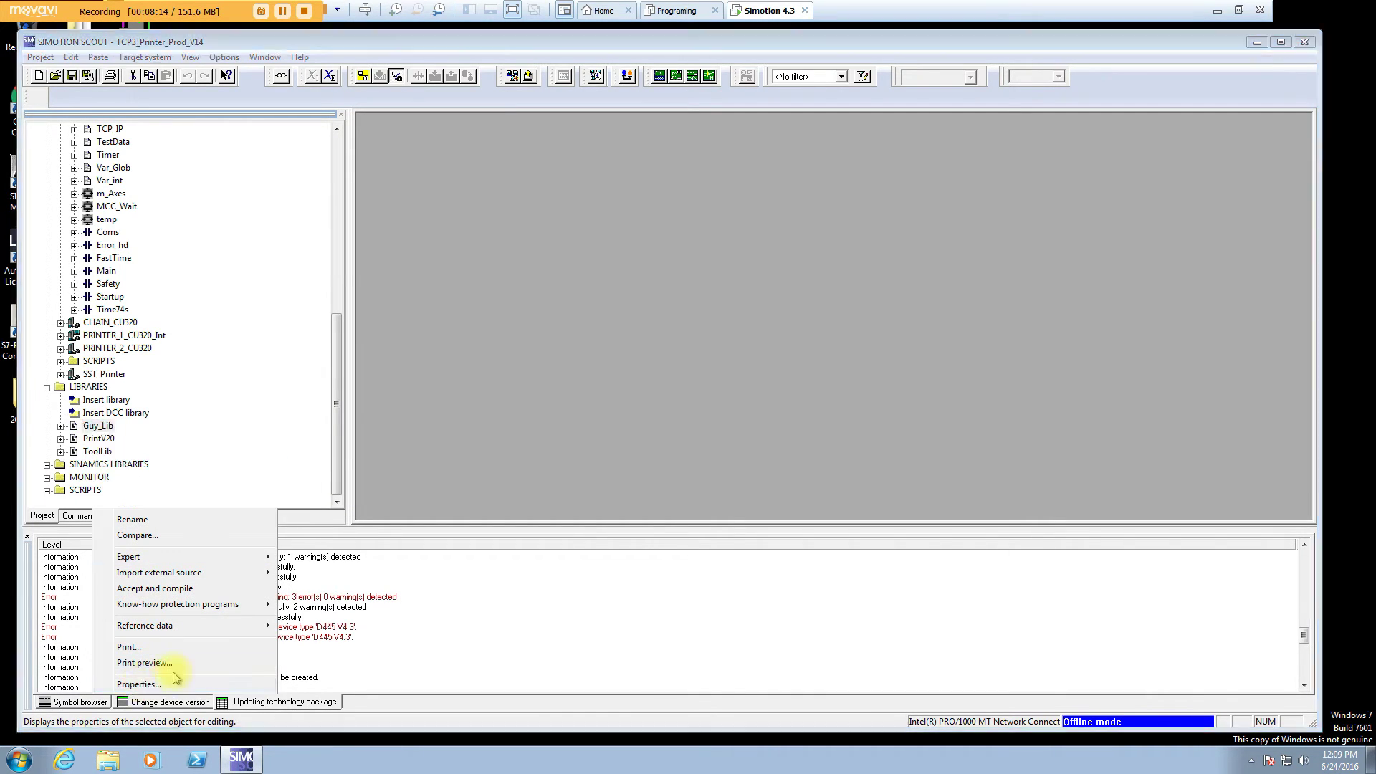
left_click(138, 684)
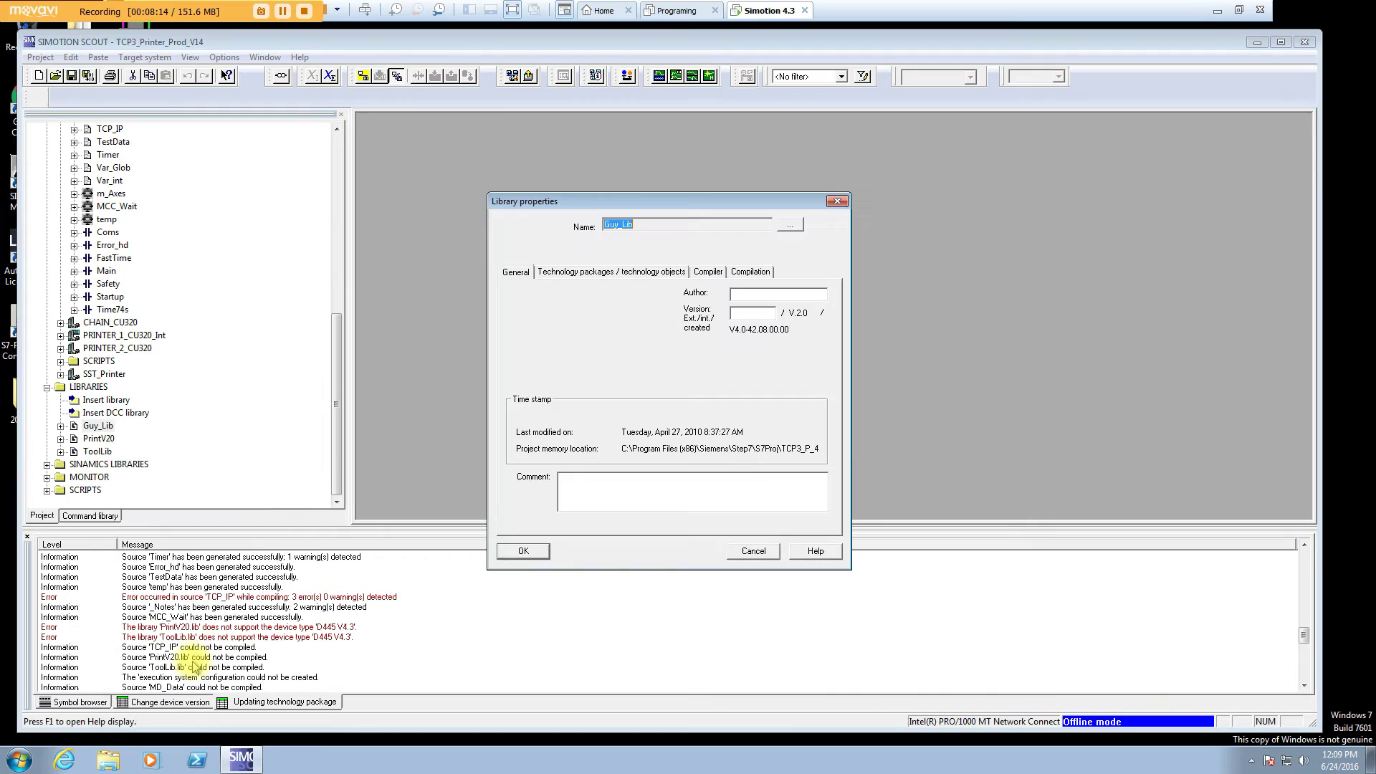
left_click(564, 271)
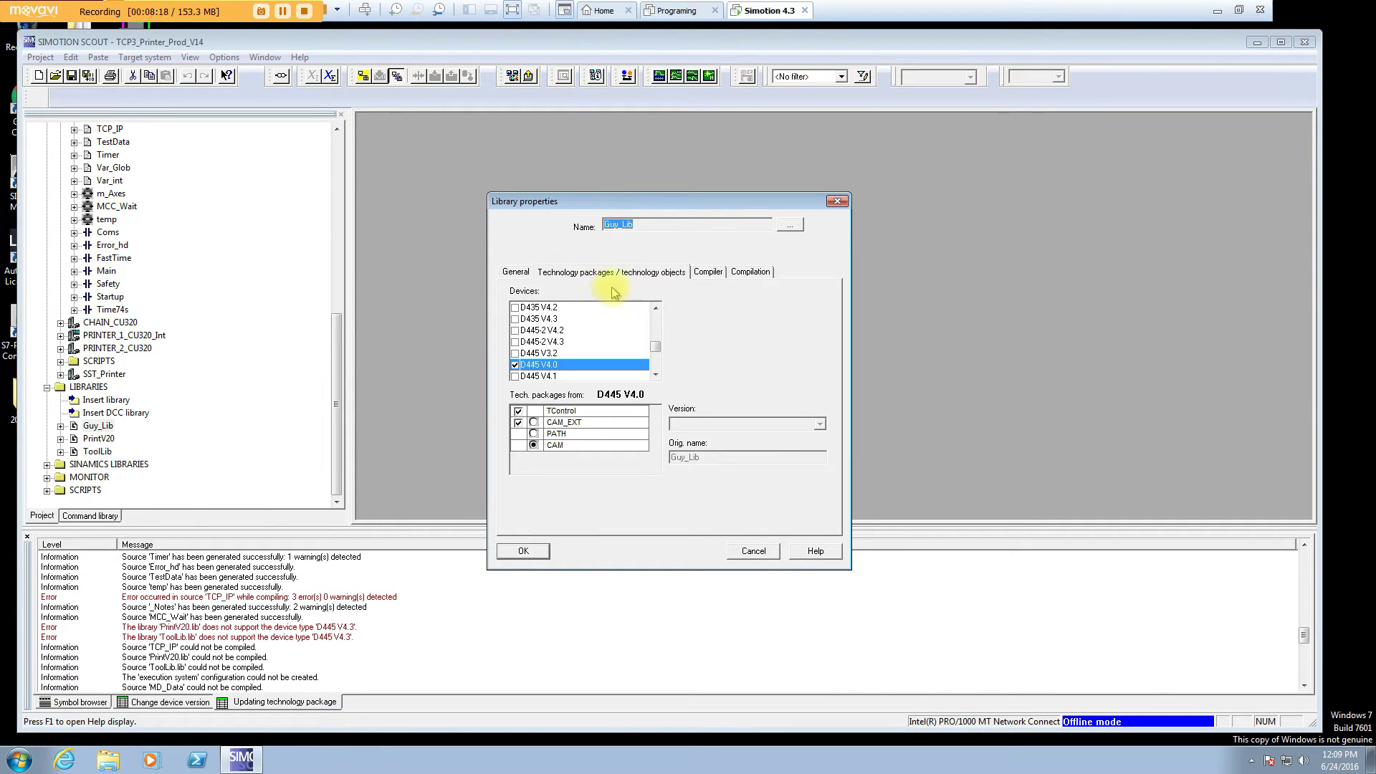
left_click(515, 366)
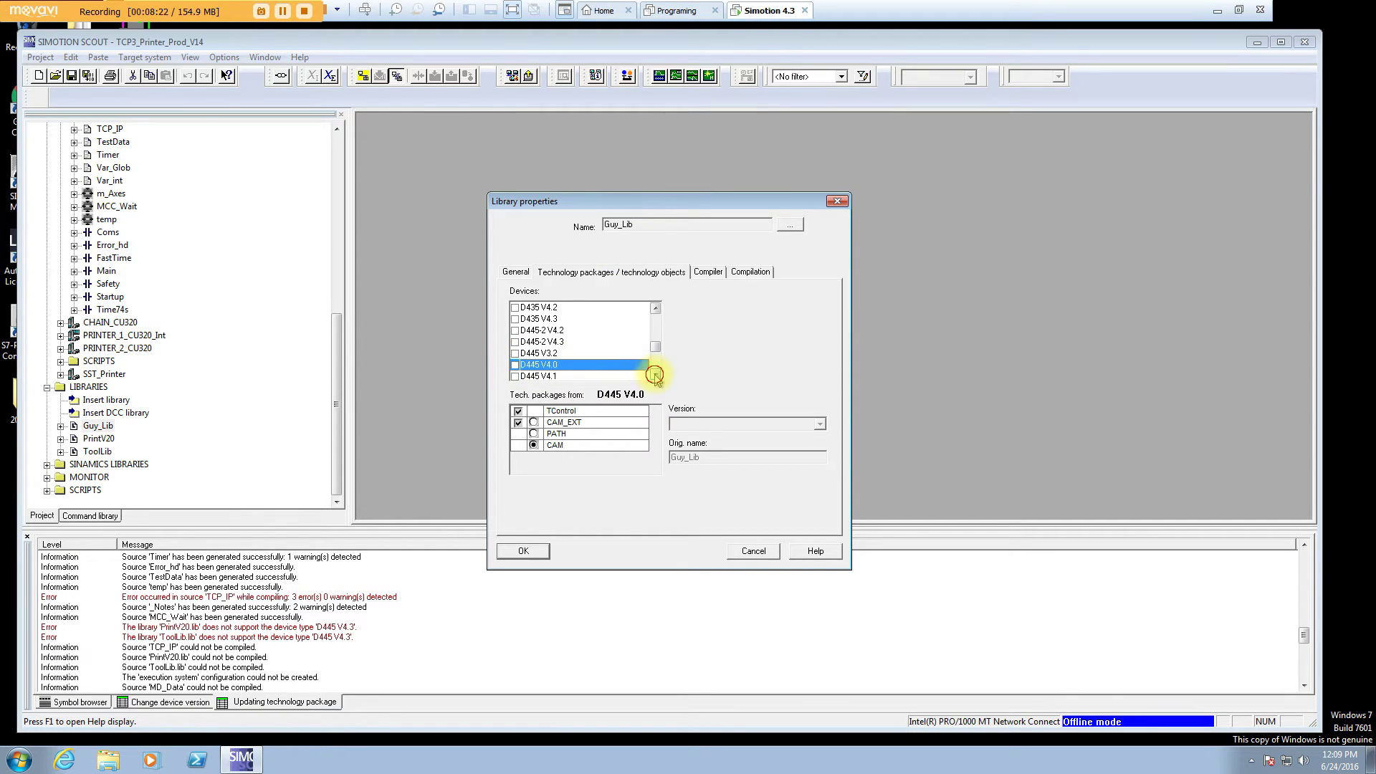
left_click(655, 374)
left_click(655, 374)
left_click(656, 374)
left_click(656, 374)
left_click(655, 375)
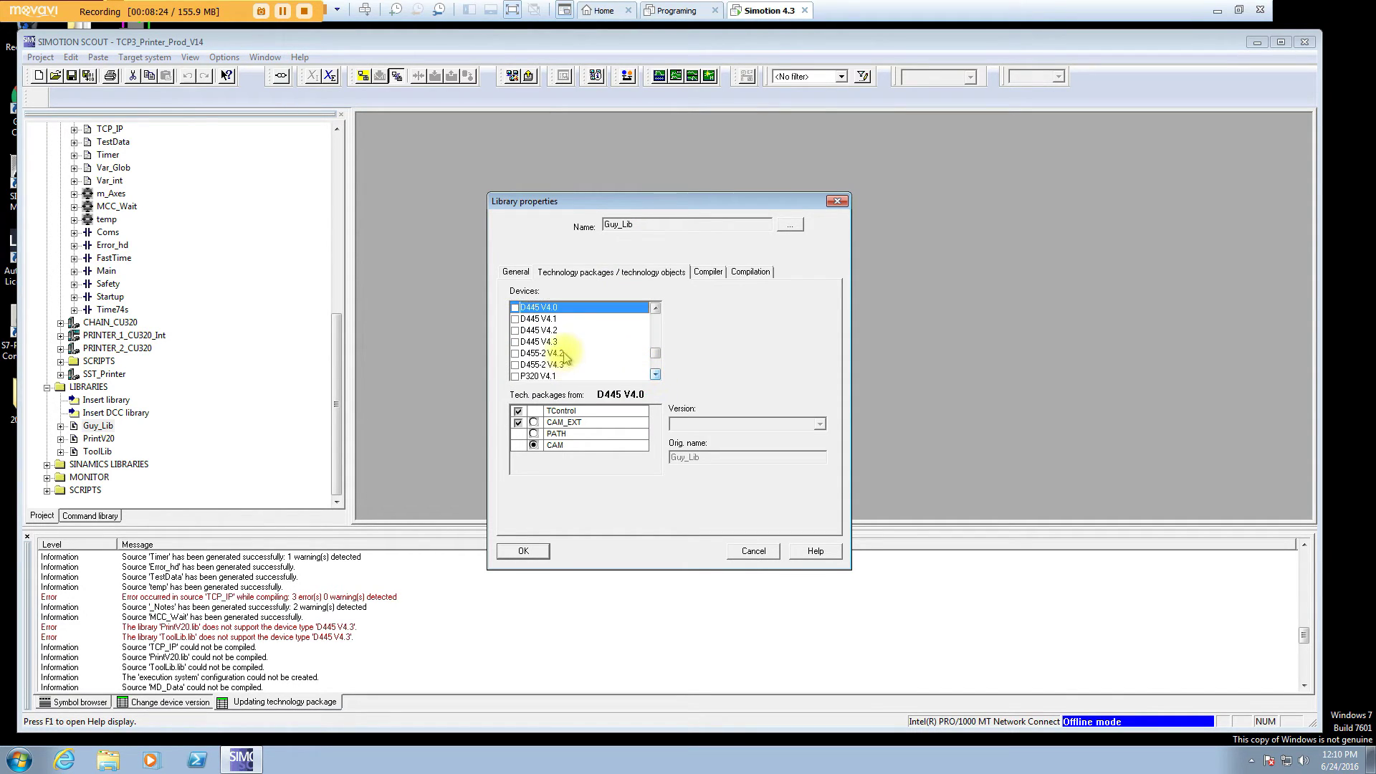
- Add D445 V4.3 to Guy_Lib with TControl, CAM_EXT and CAM packages, and confirm
left_click(546, 342)
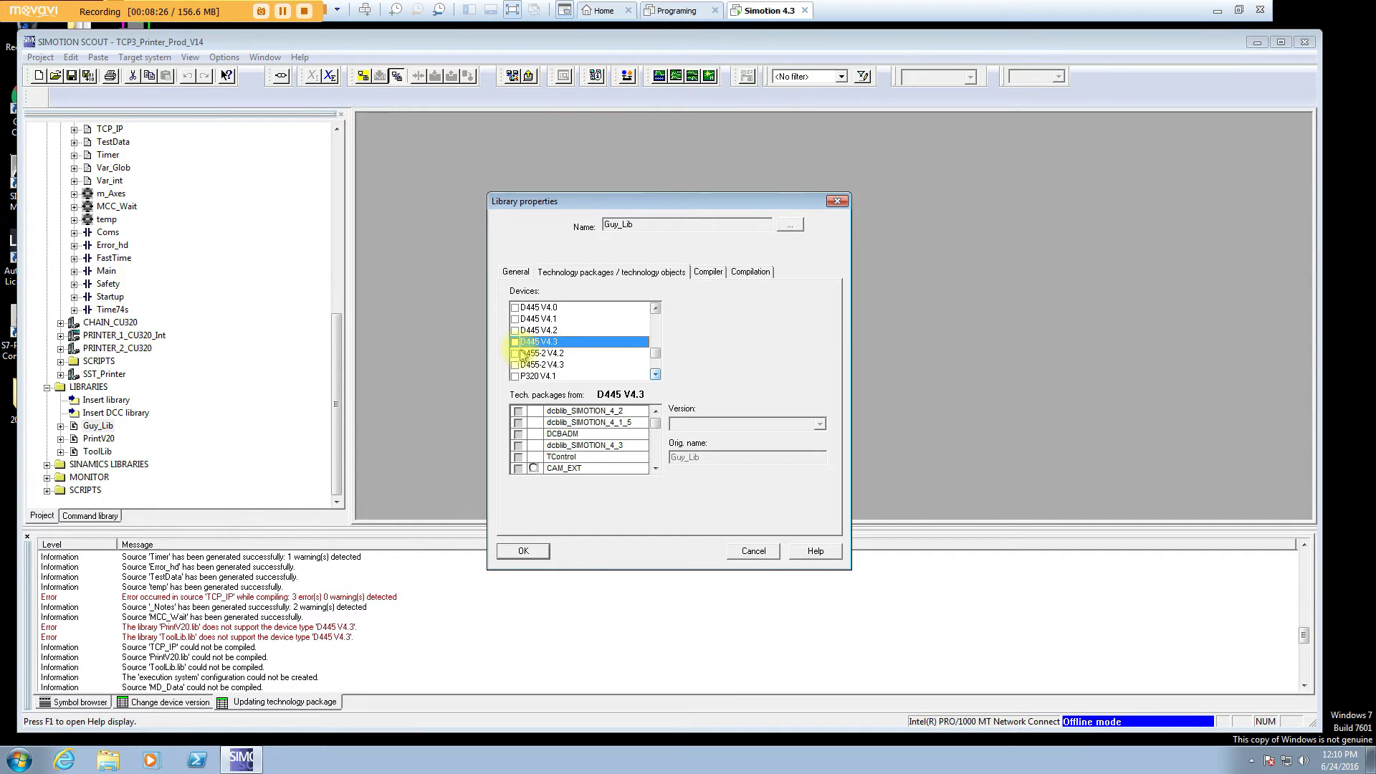
left_click(515, 342)
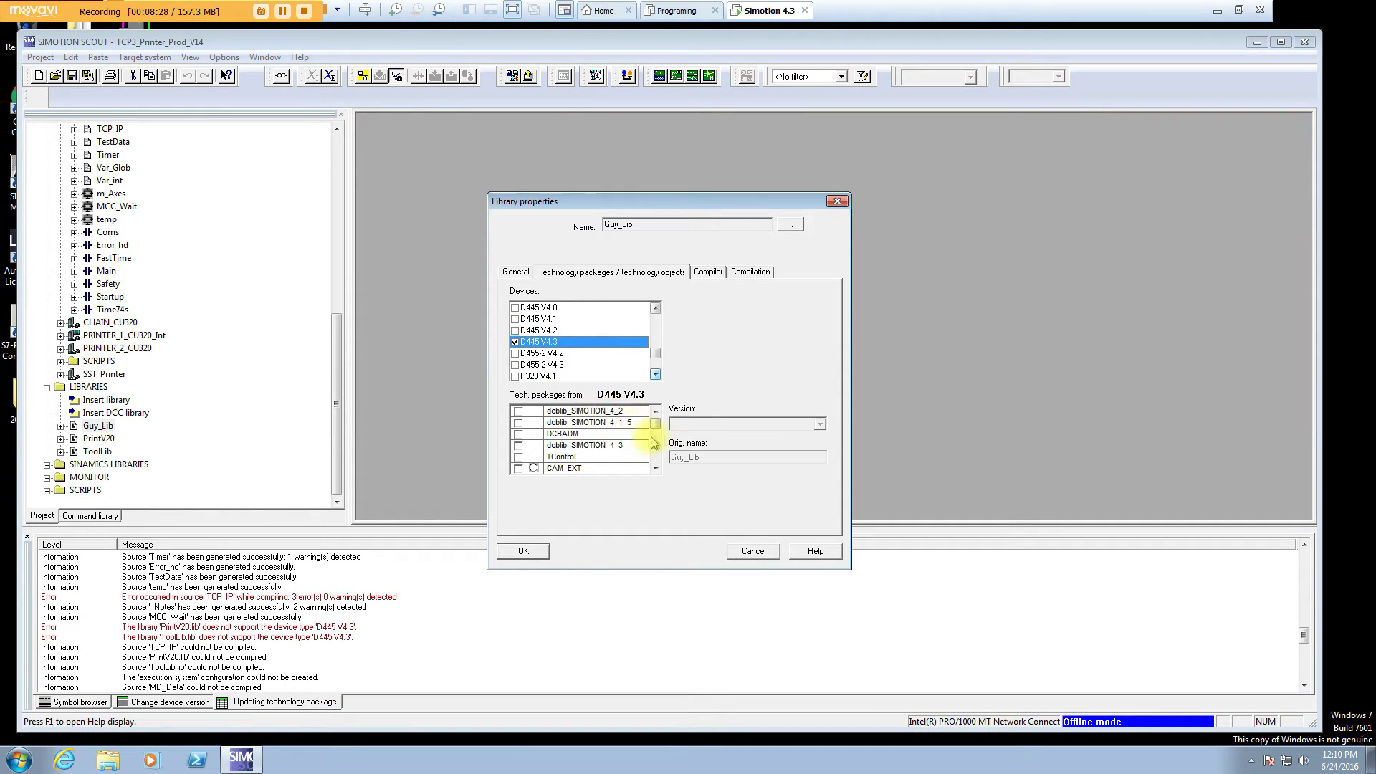
left_click_drag(659, 428, 651, 461)
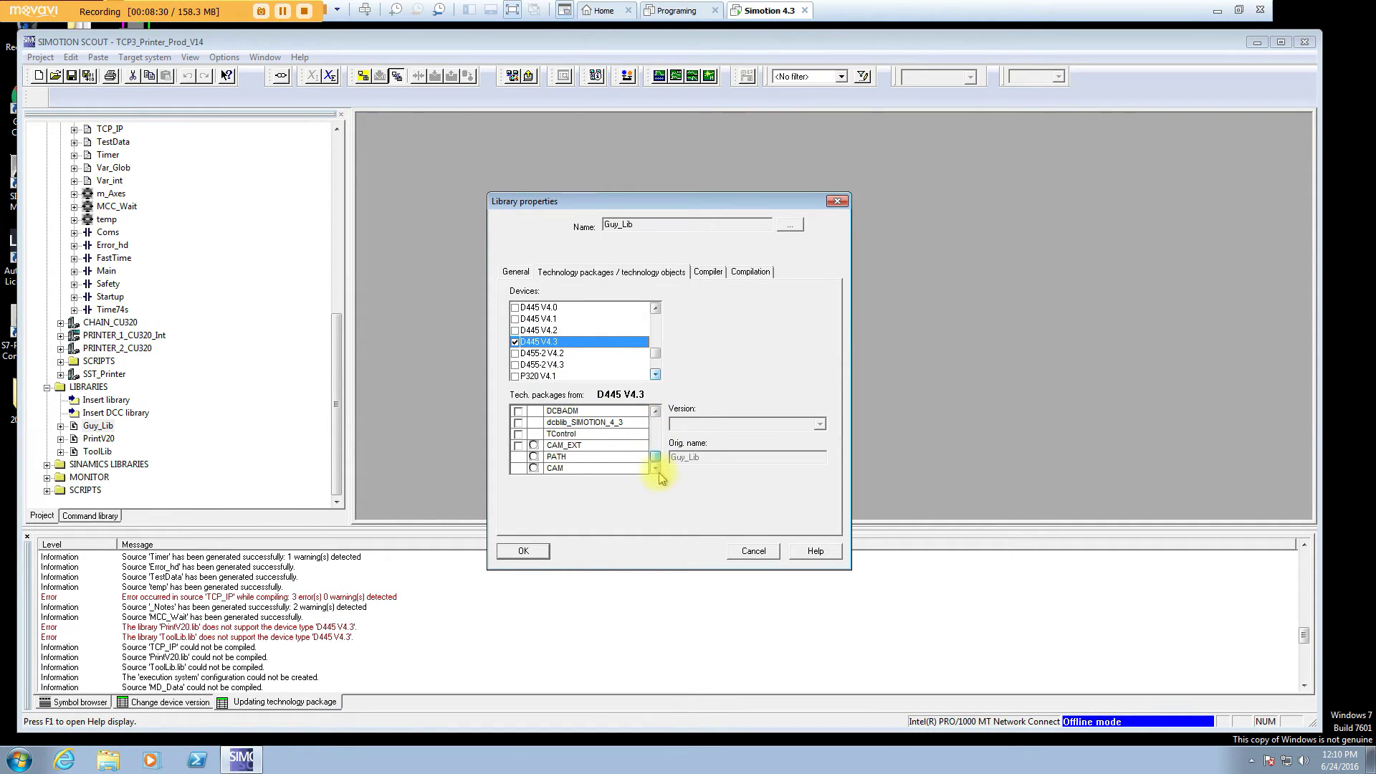
left_click(519, 435)
left_click(519, 446)
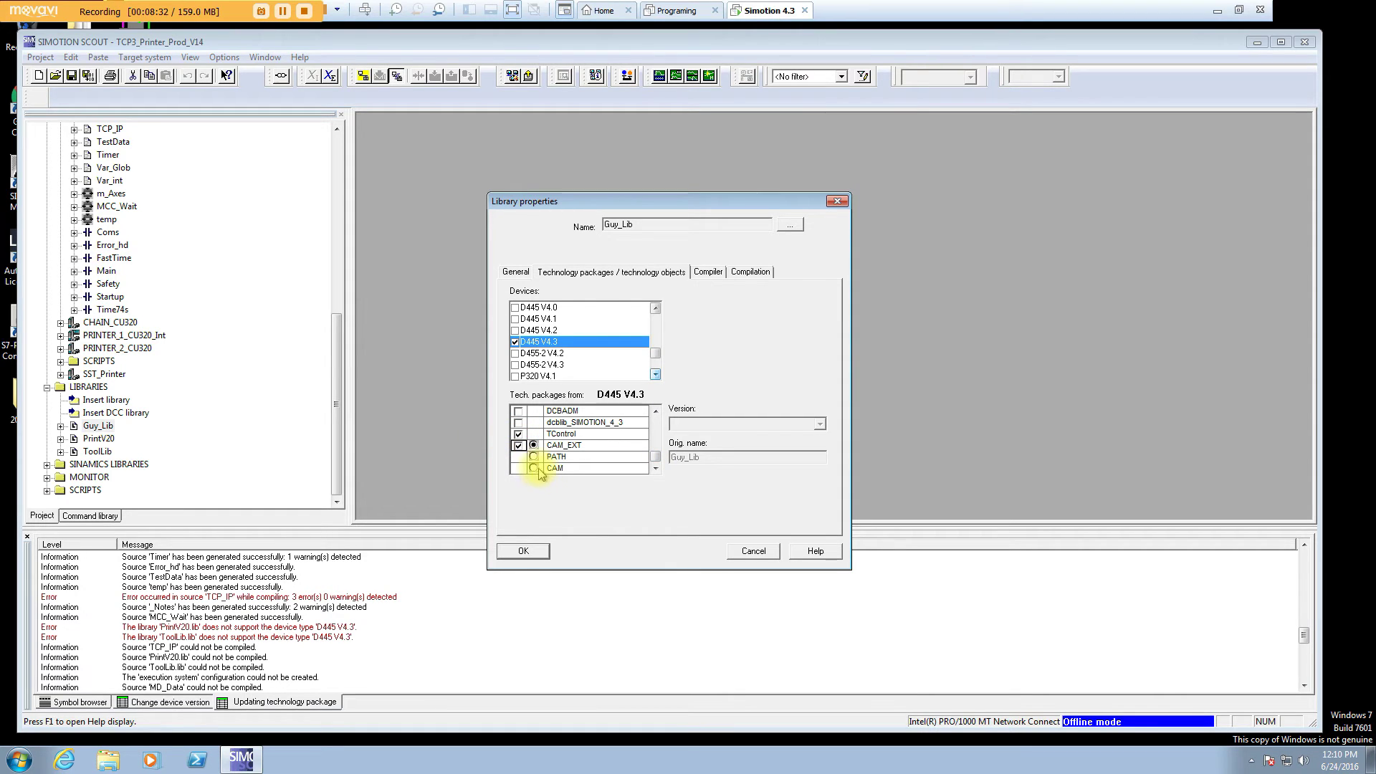
left_click(534, 469)
left_click(524, 551)
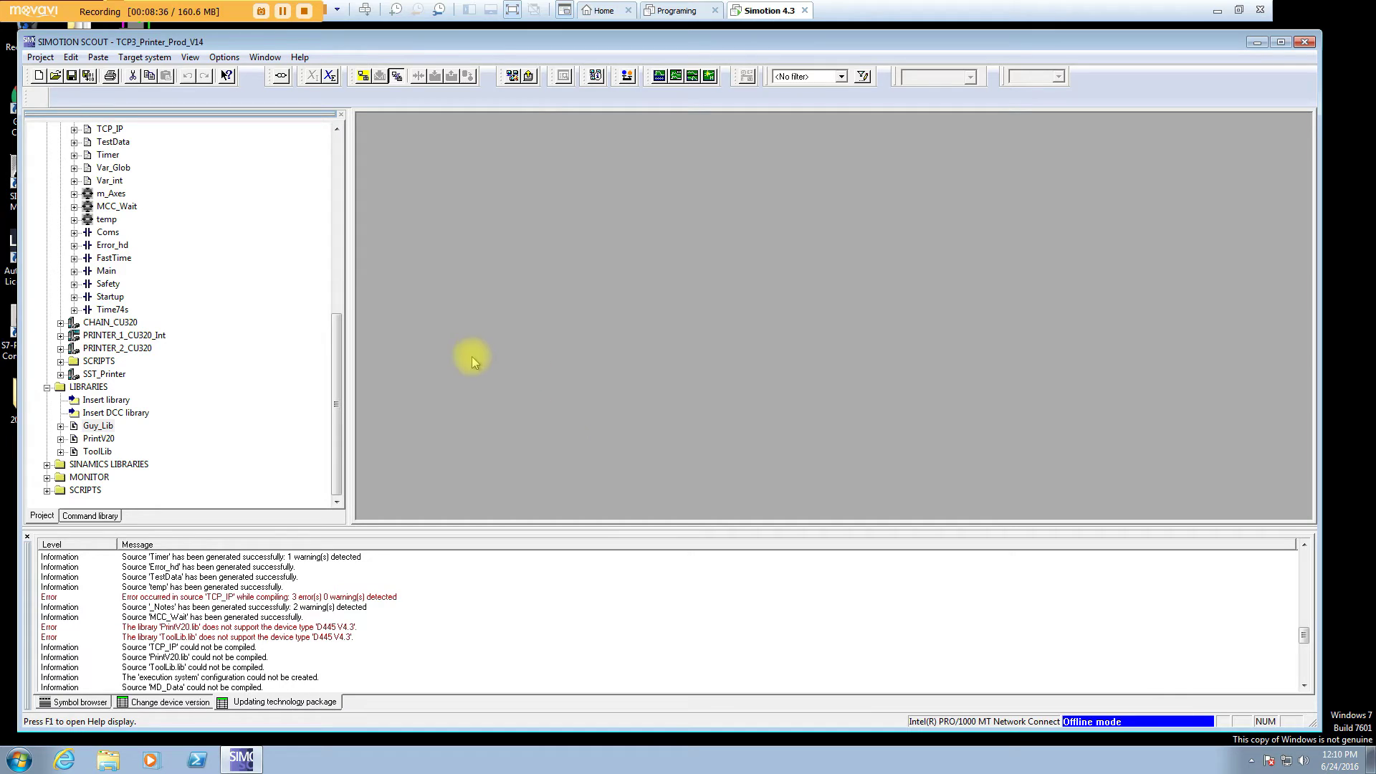
- Save and compile the whole project, dismissing the compilation error notice
left_click(72, 75)
left_click(86, 76)
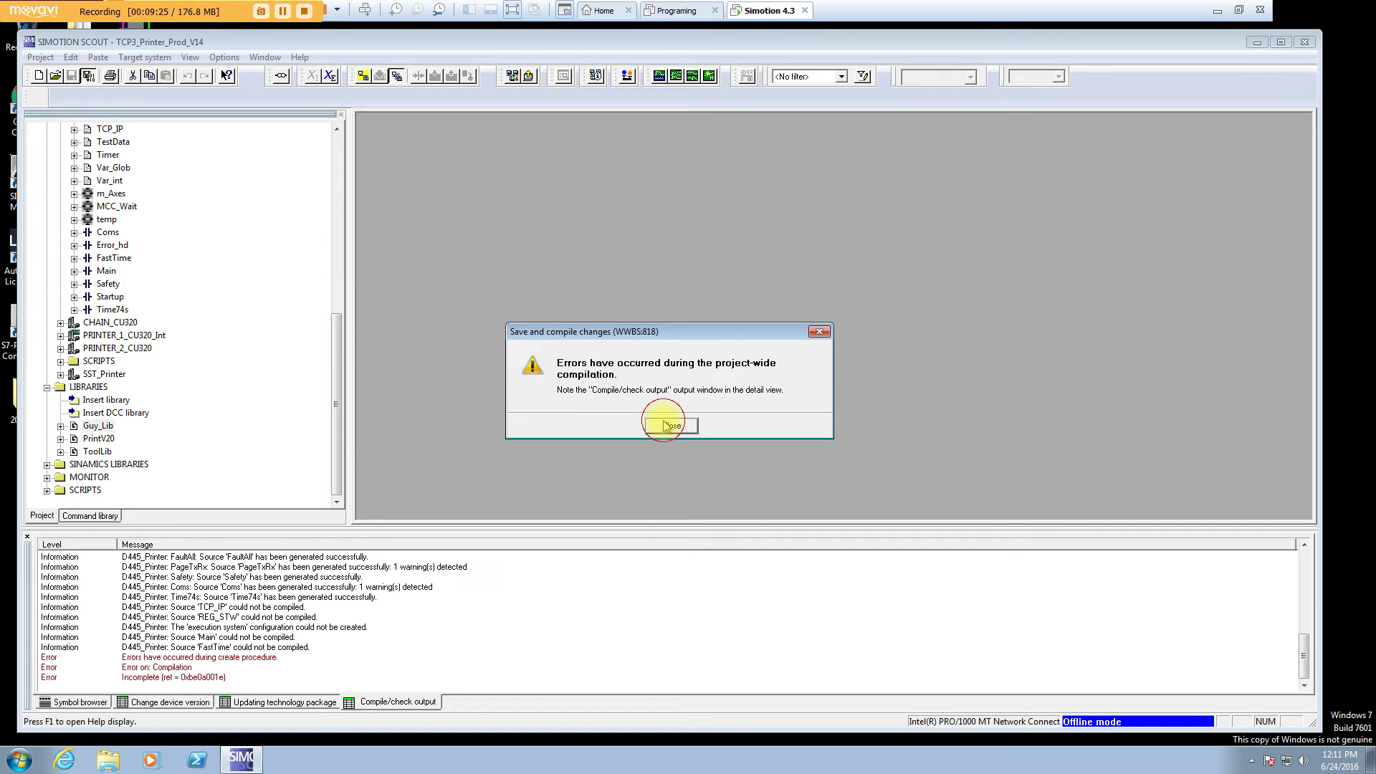
left_click(661, 420)
left_click_drag(333, 431, 338, 345)
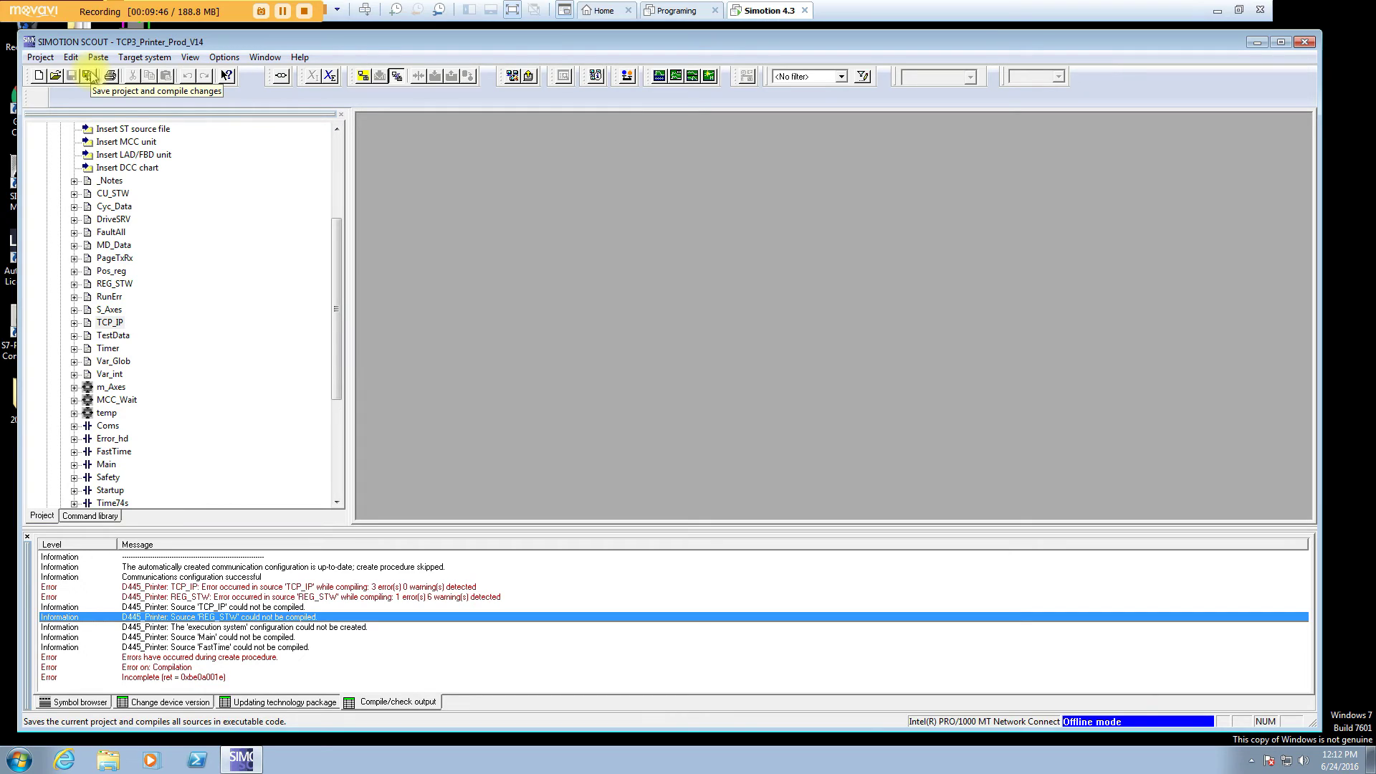
- Recompile the project and open the TCP_IP source from its first error message
left_click(89, 76)
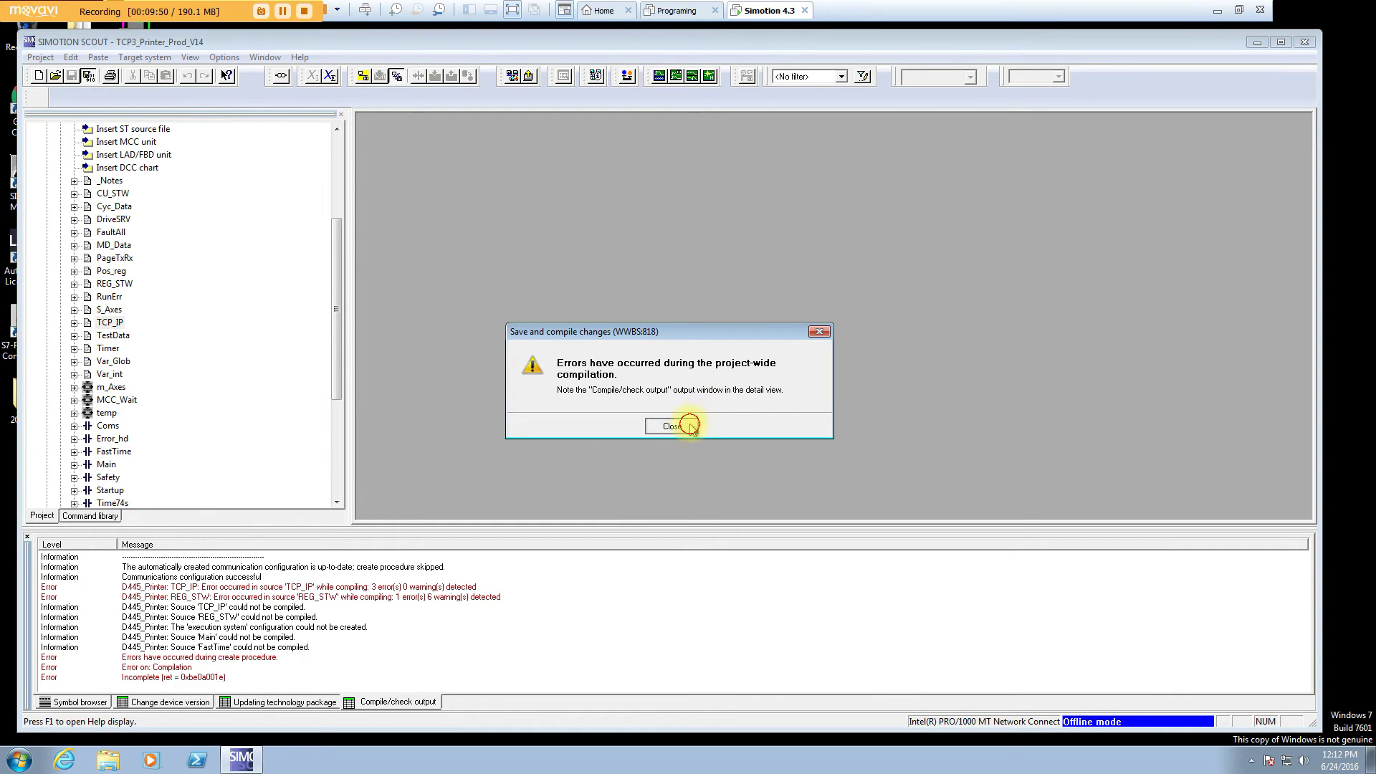
left_click(671, 425)
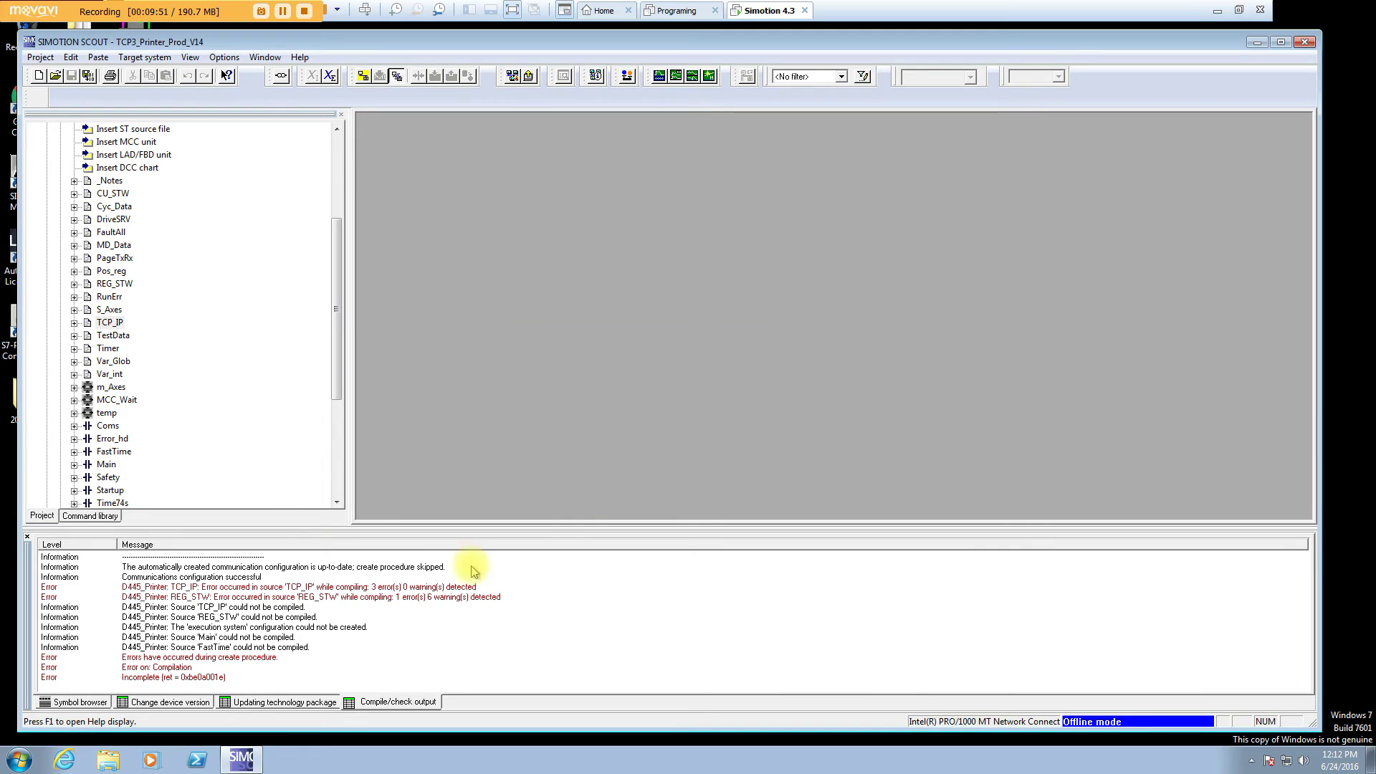
left_click(407, 587)
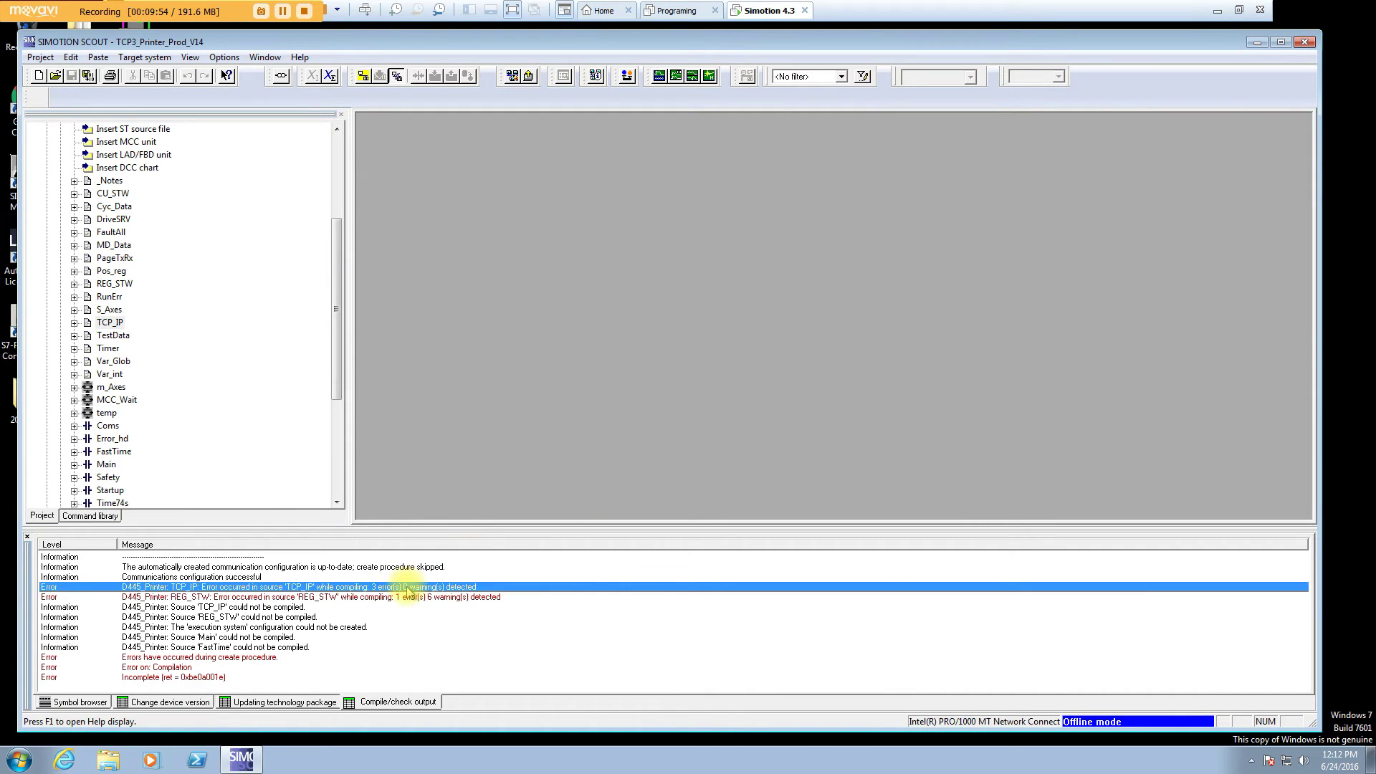
double_click(406, 587)
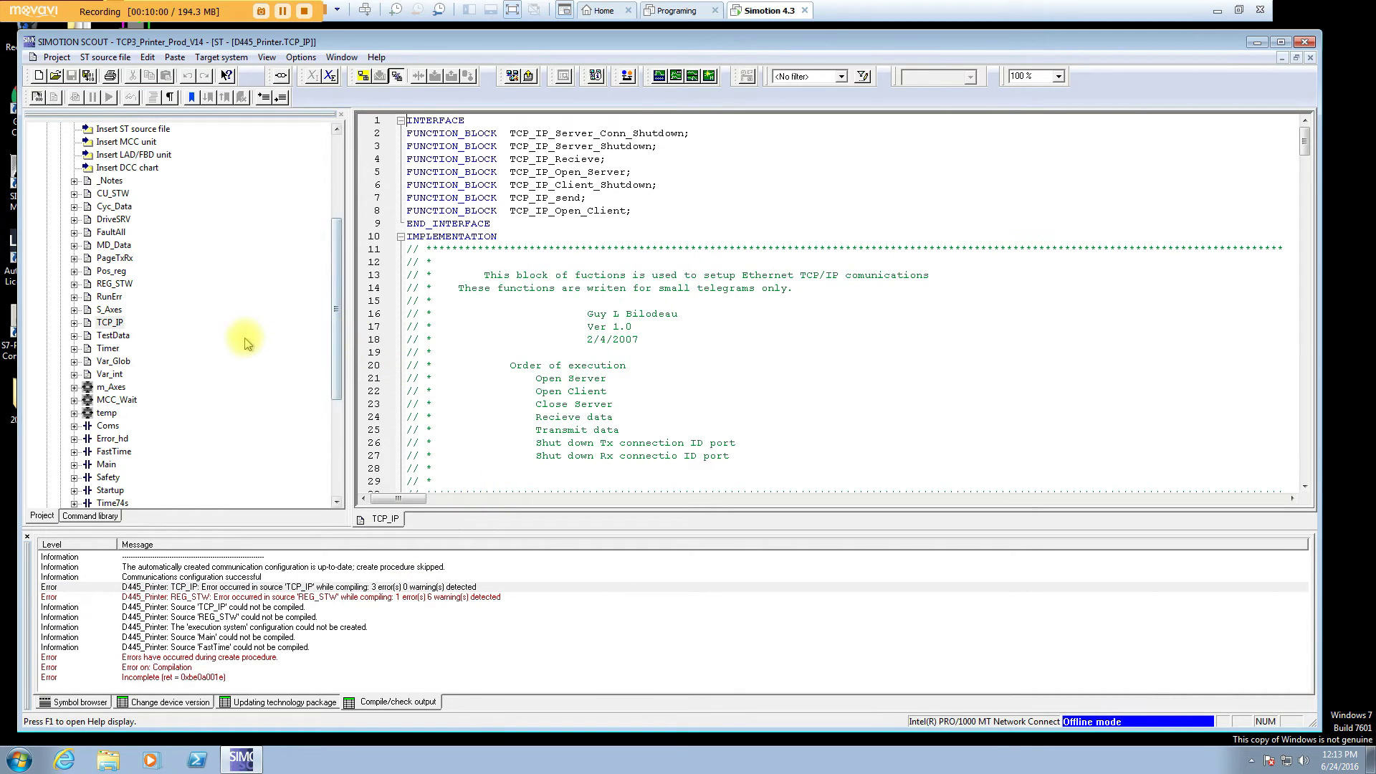
- Compile the TCP_IP source on its own to list its errors
left_click(112, 323)
right_click(115, 324)
left_click(191, 494)
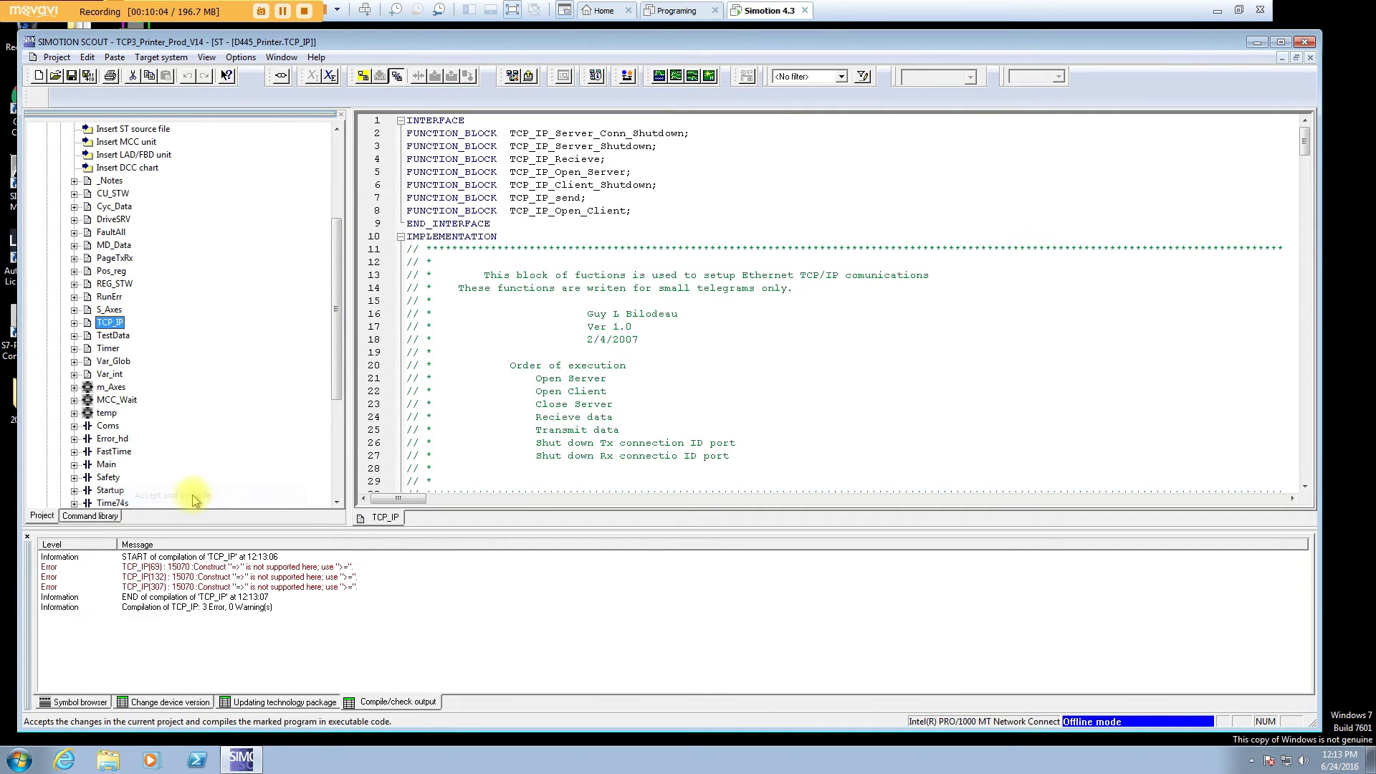
left_click(494, 378)
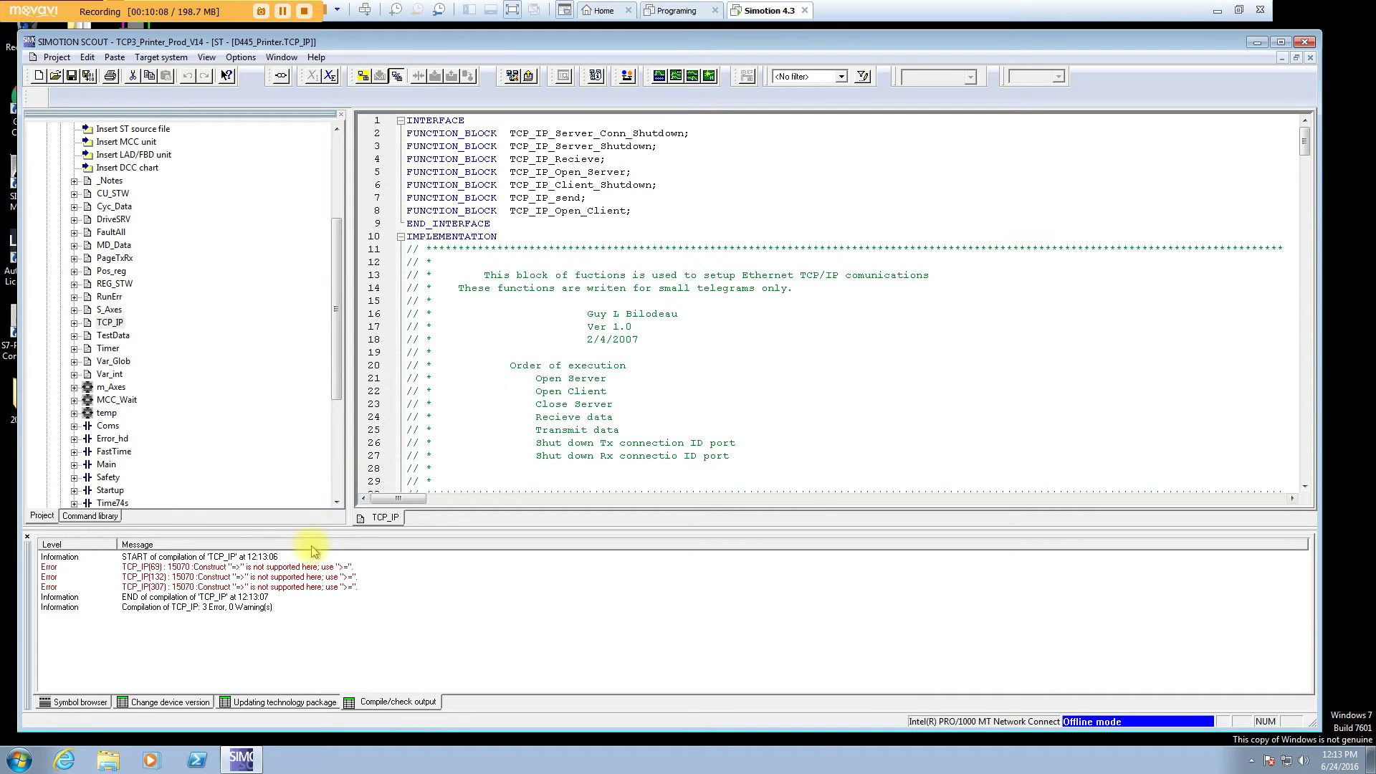
- Change '=>' to '>=' on lines 69, 132 and 307 of TCP_IP
left_click(297, 568)
double_click(297, 570)
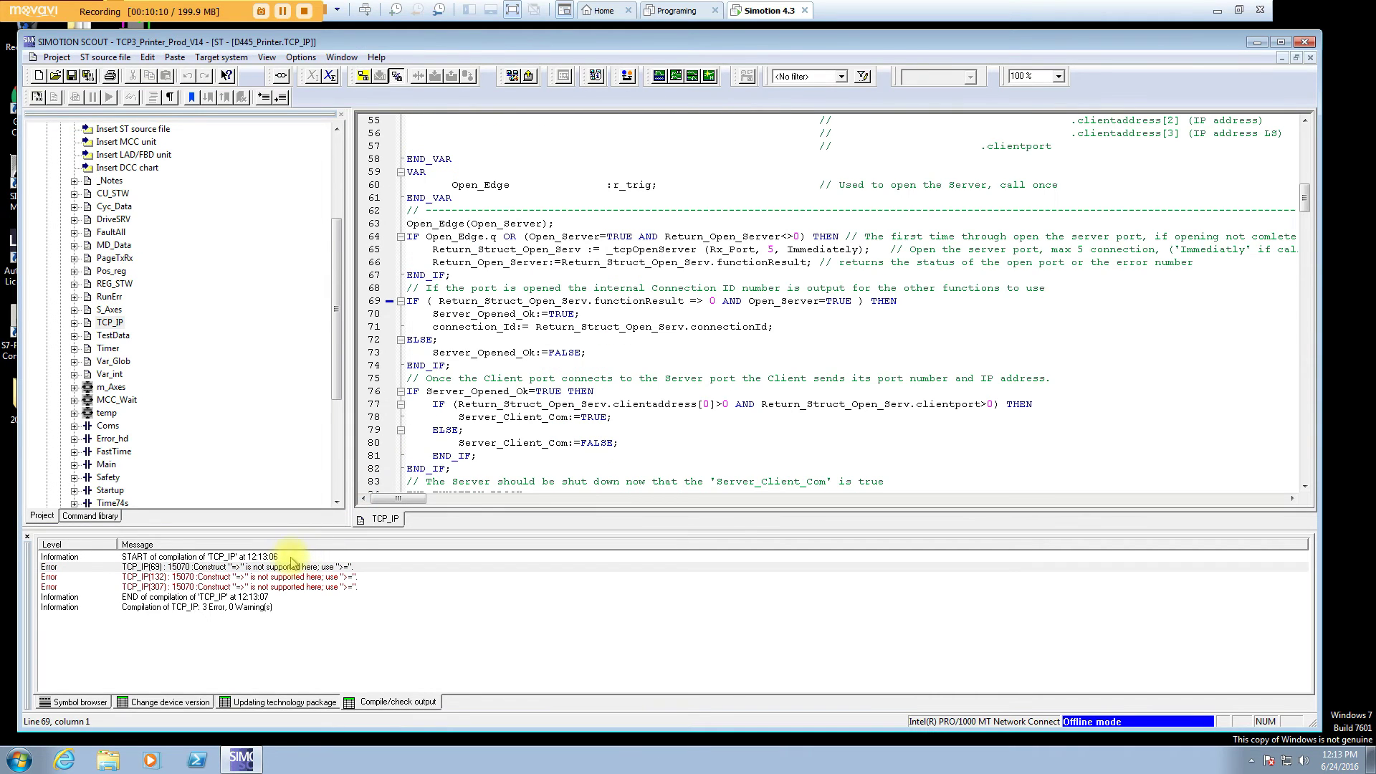
left_click(697, 303)
key("BackSpace")
type("=")
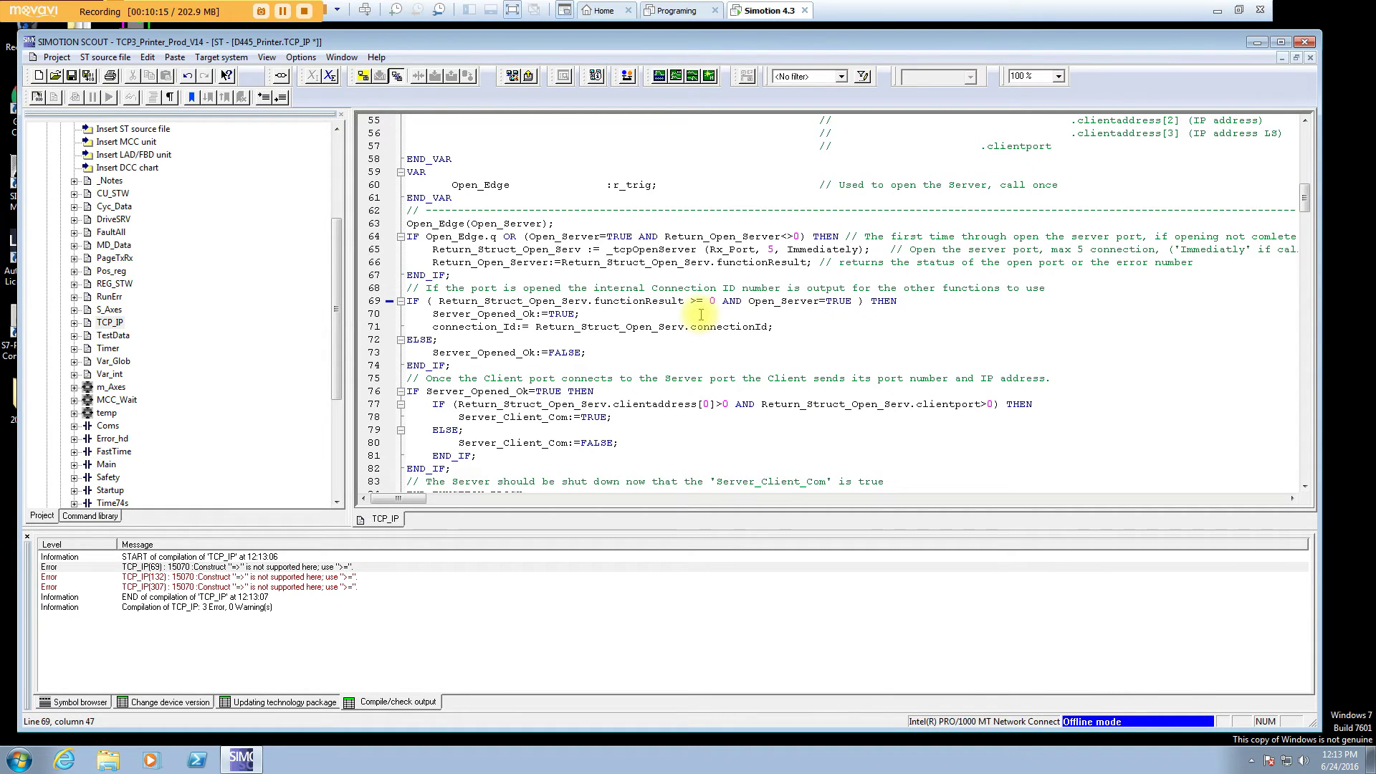
left_click(291, 582)
double_click(290, 579)
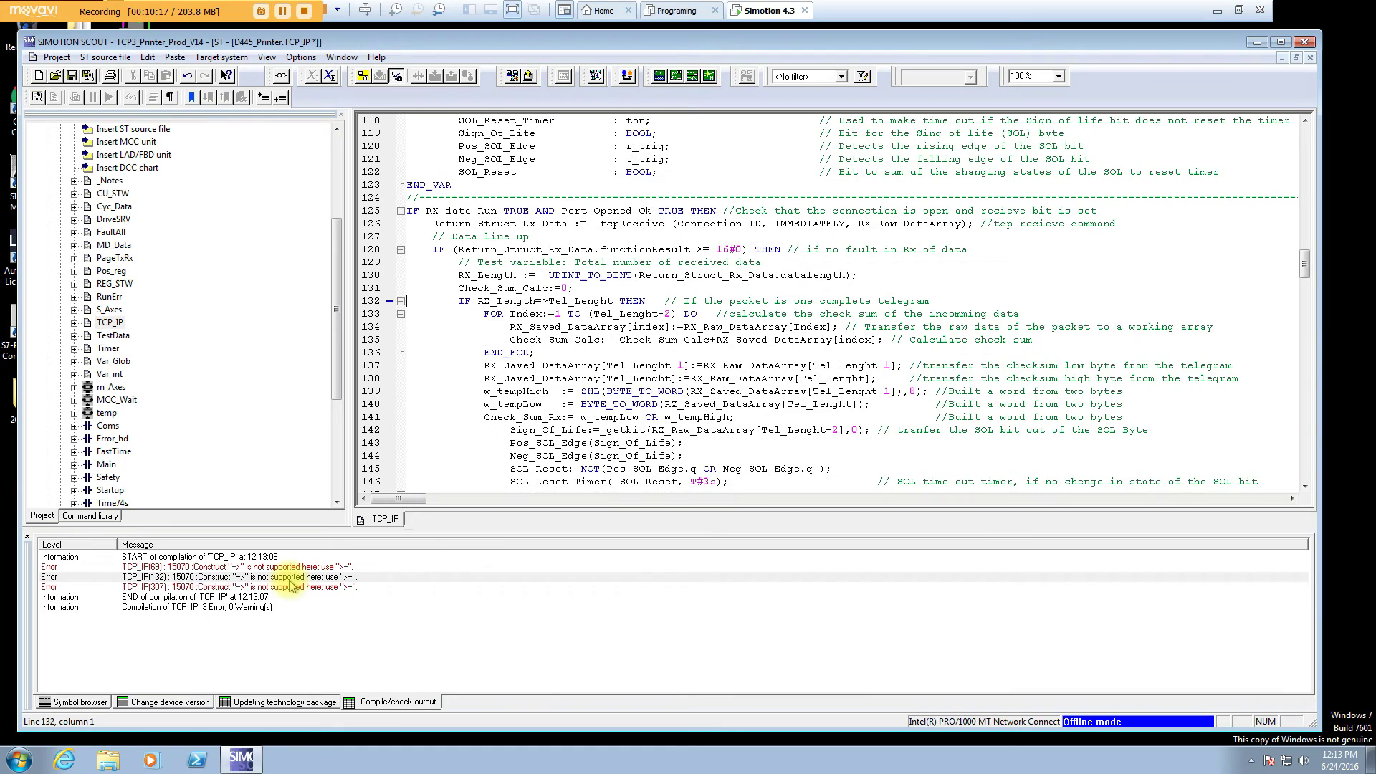
left_click(547, 301)
key("BackSpace")
type("=")
double_click(287, 587)
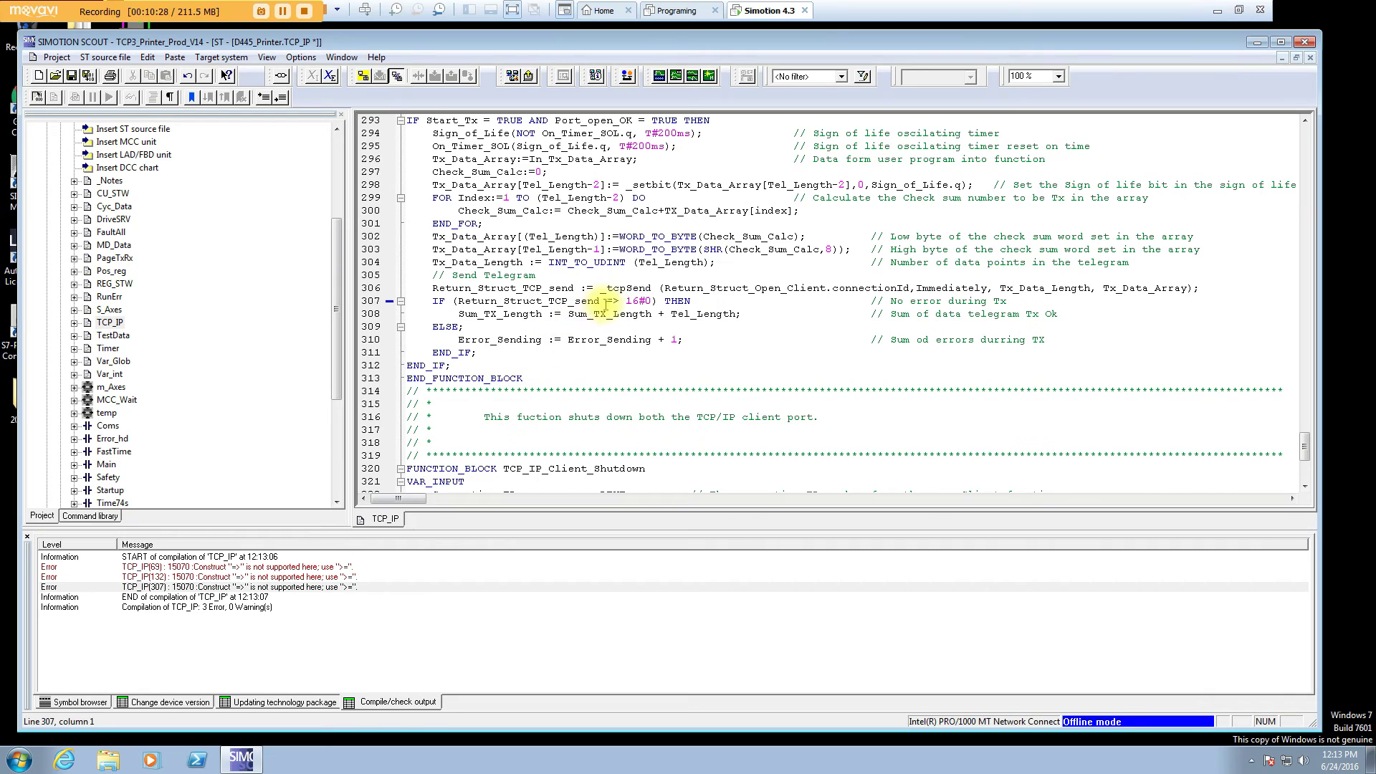
key("Delete")
key("Right")
type("=")
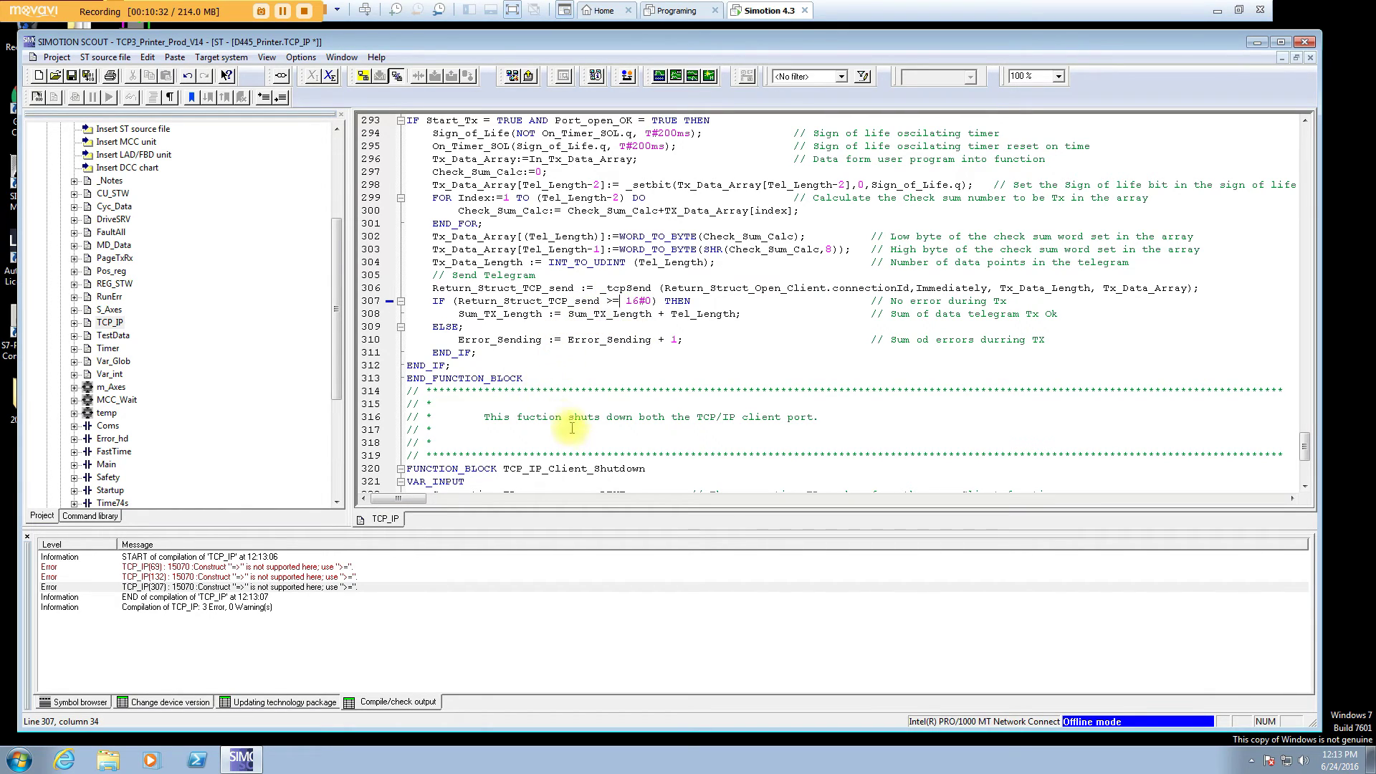
- Accept and compile the corrected TCP_IP source, reaching 0 errors
left_click(108, 324)
right_click(106, 325)
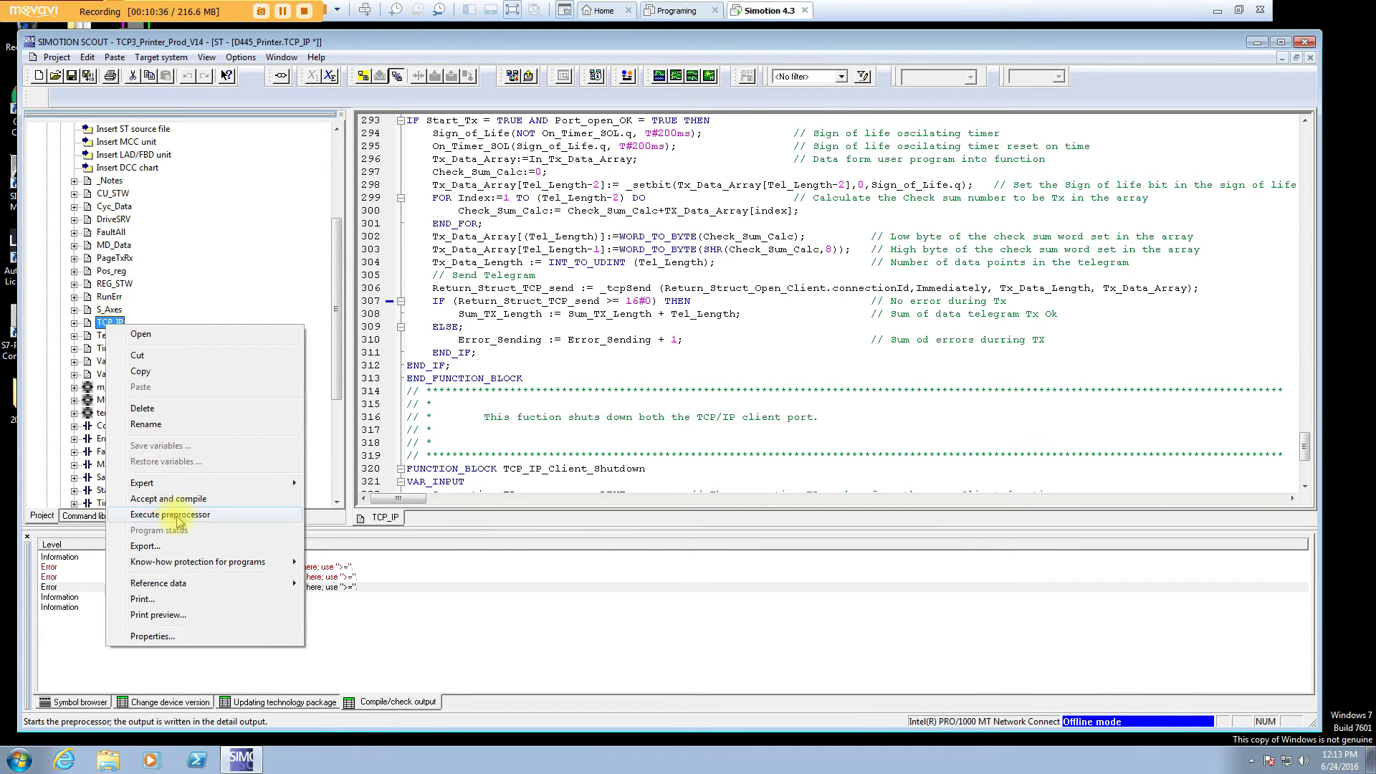
left_click(178, 499)
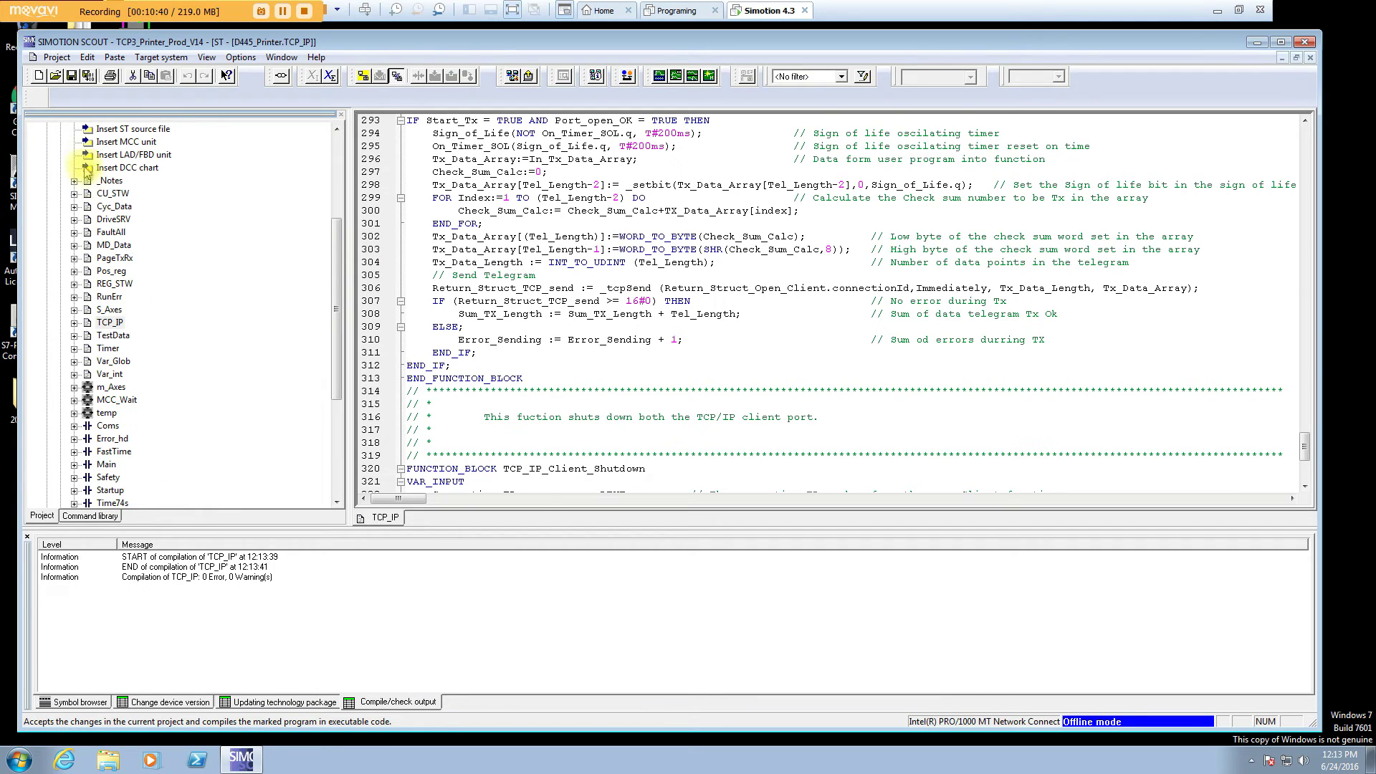
- Save and compile the project changes, then open the failing REG_STW source at its error
left_click(72, 79)
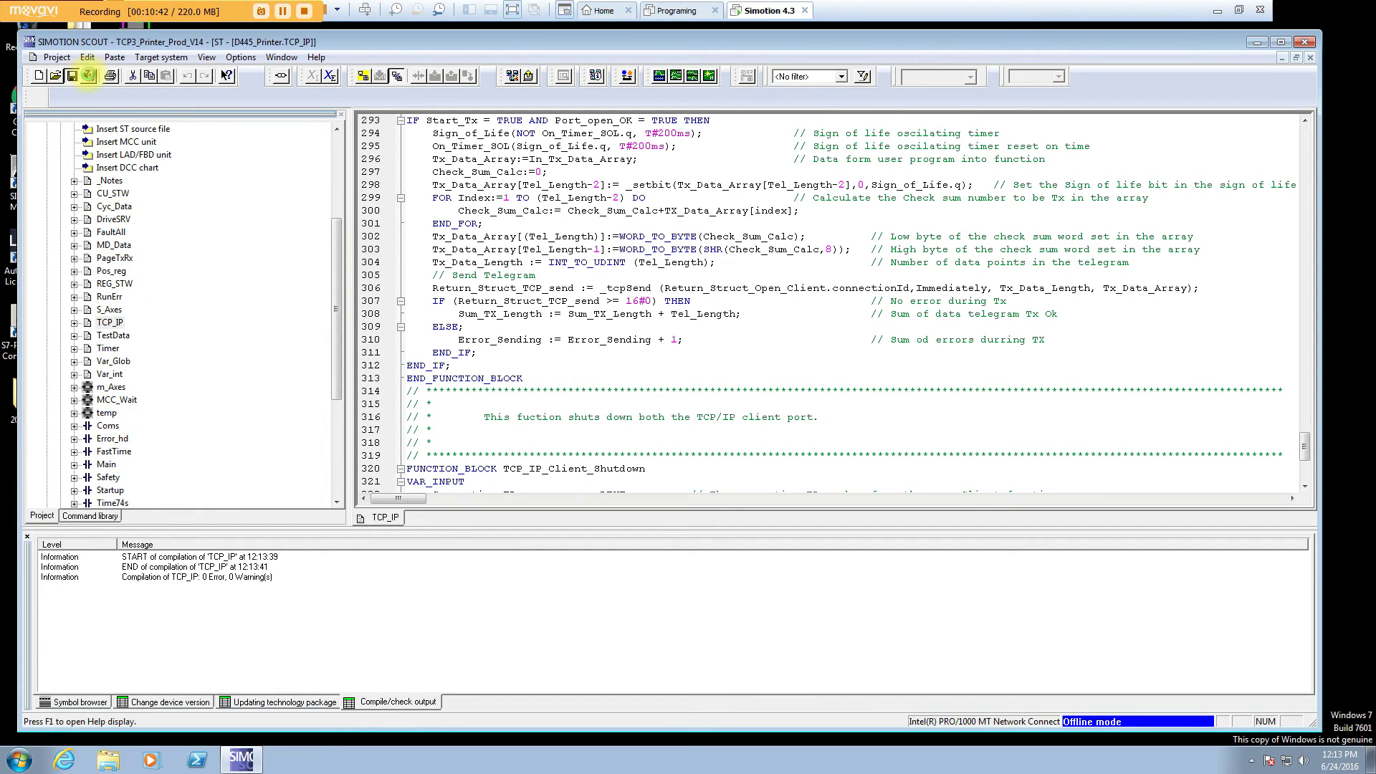
left_click(89, 77)
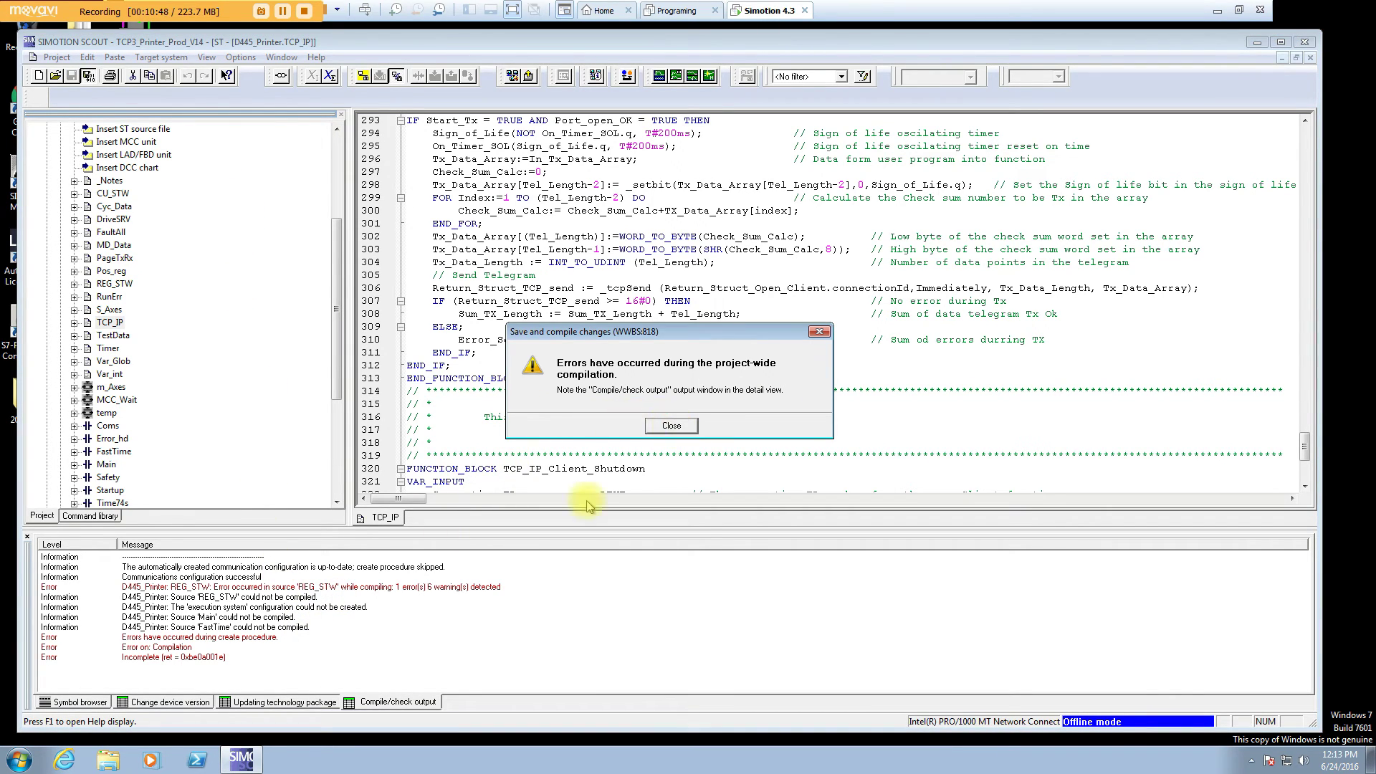
left_click(673, 428)
left_click(345, 589)
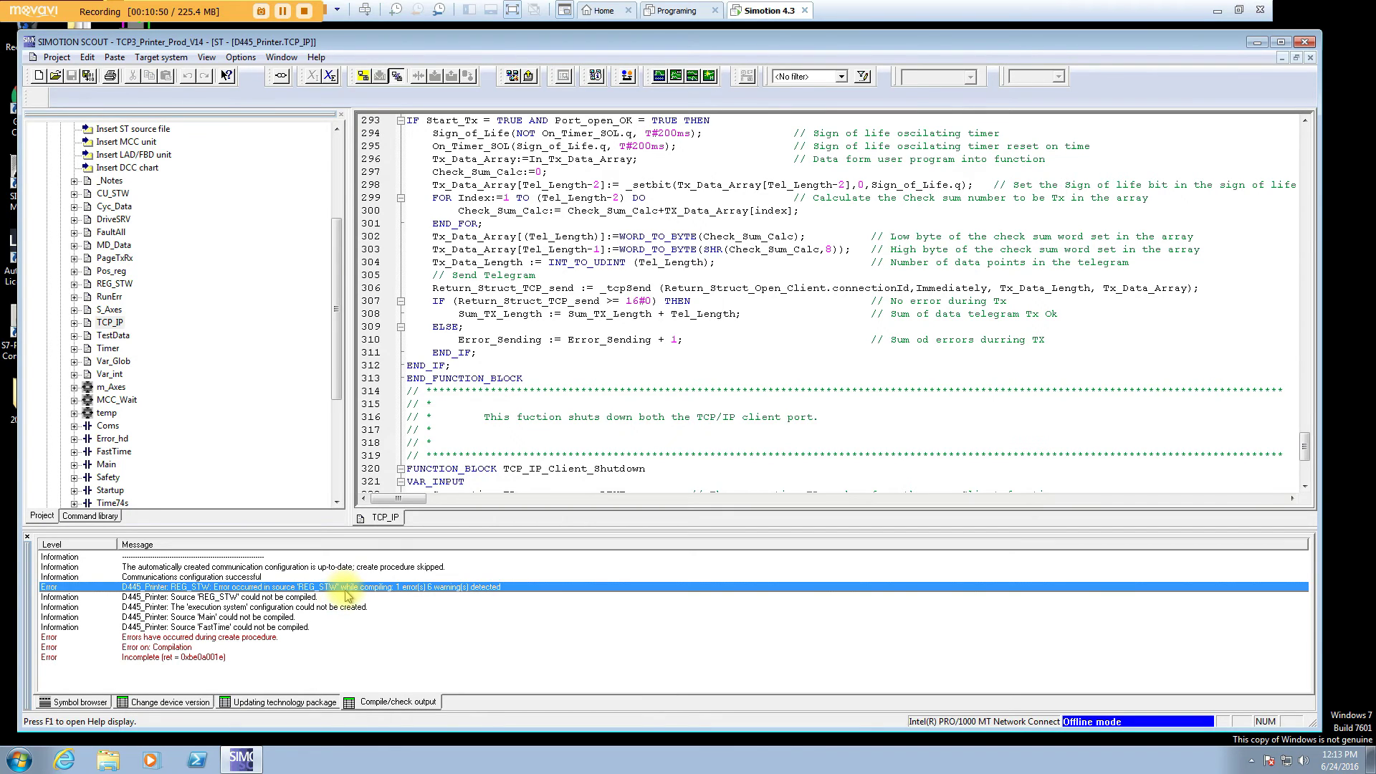
double_click(347, 591)
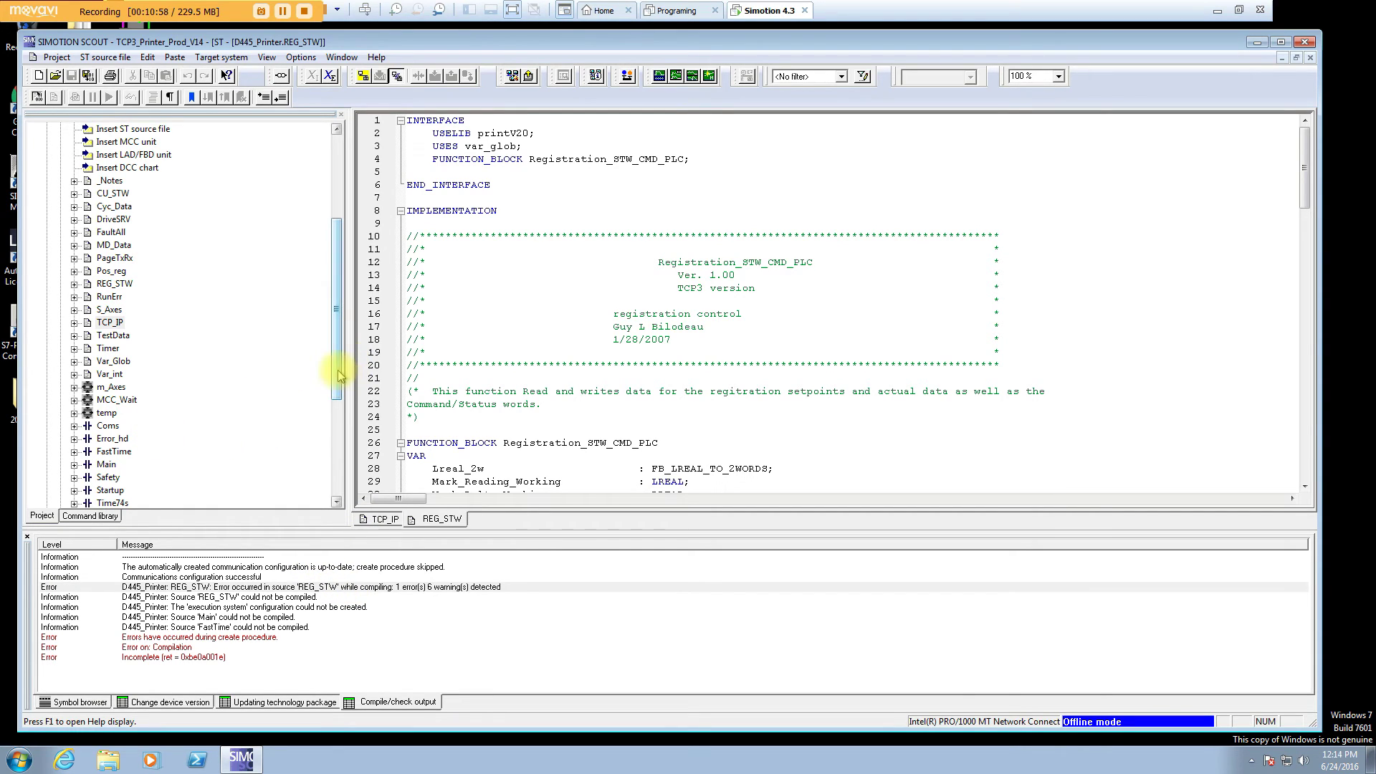
- Compile only REG_STW with Accept and compile, and jump to its error on line 88
left_click_drag(335, 375, 335, 400)
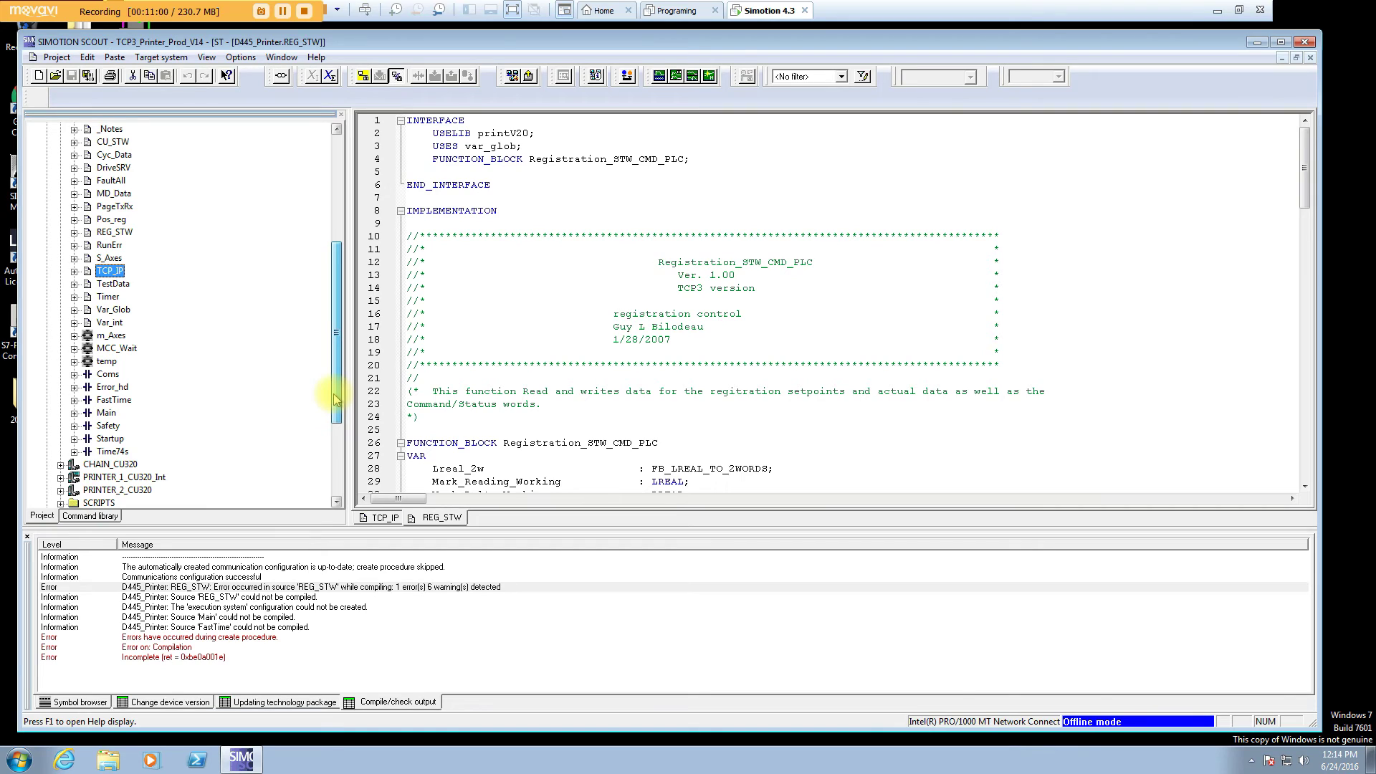
left_click(115, 233)
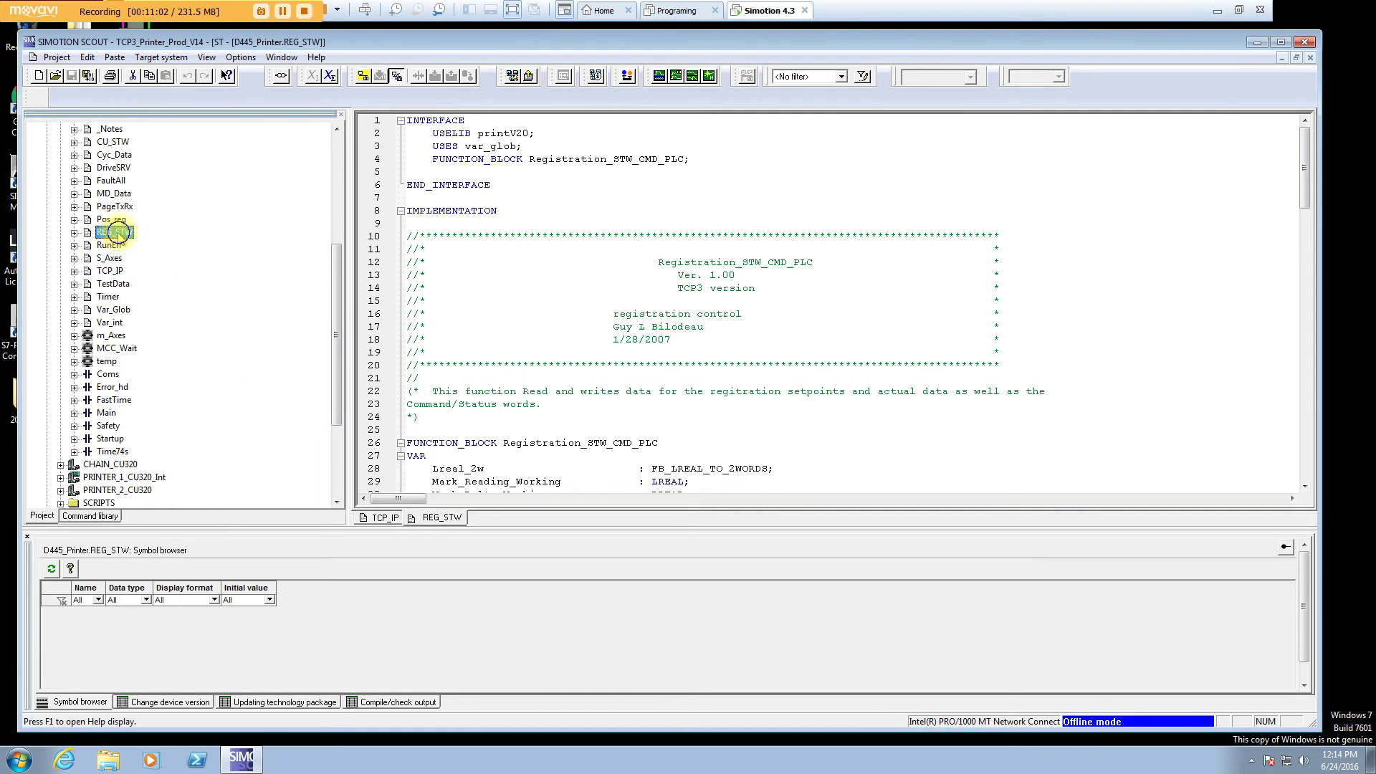
right_click(116, 233)
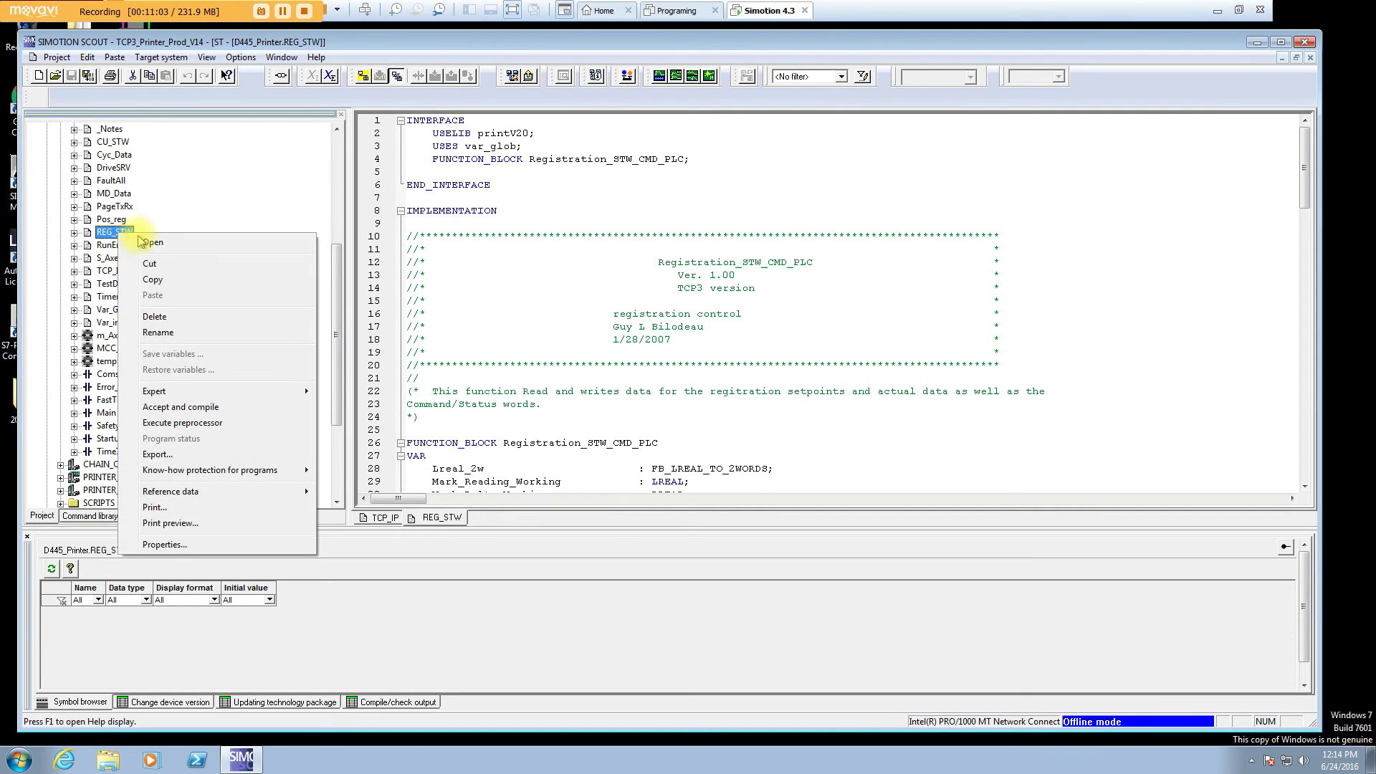
left_click(175, 415)
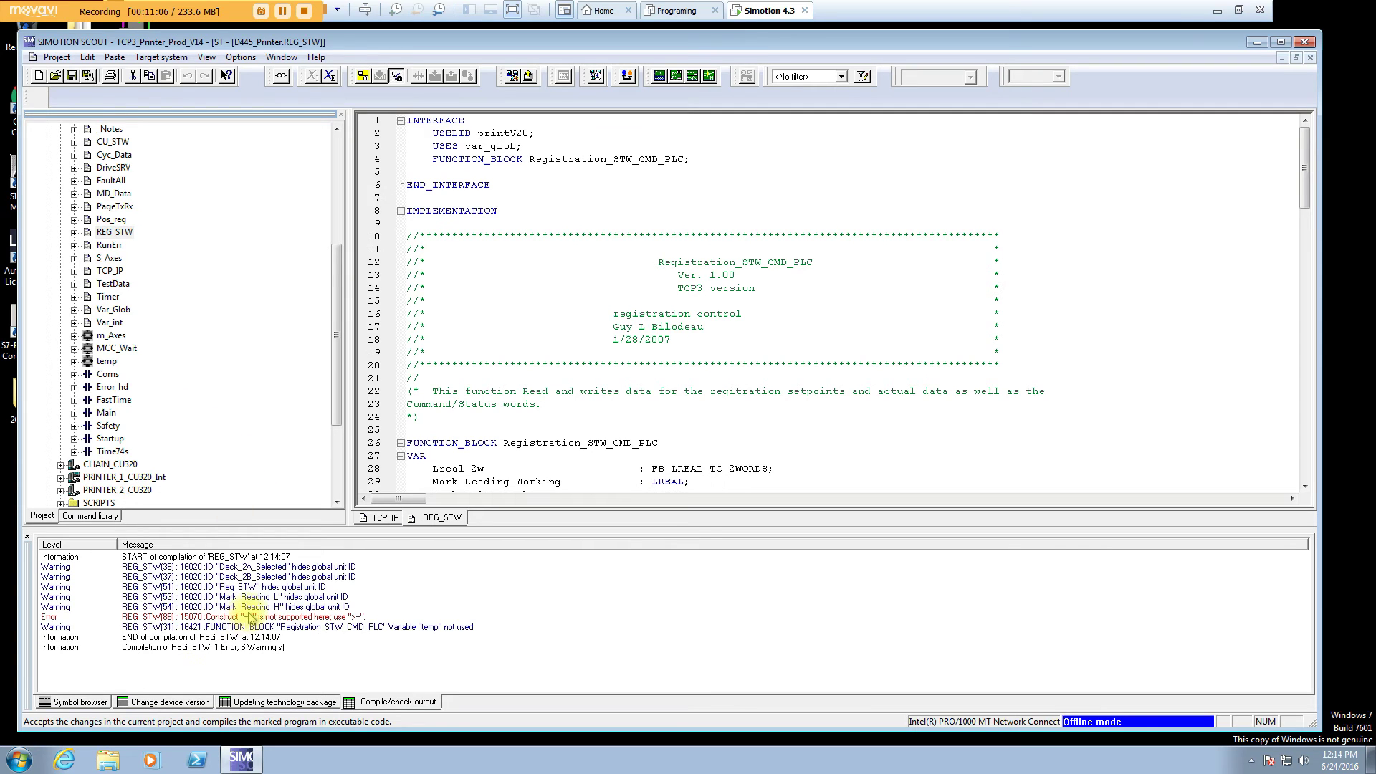
double_click(251, 616)
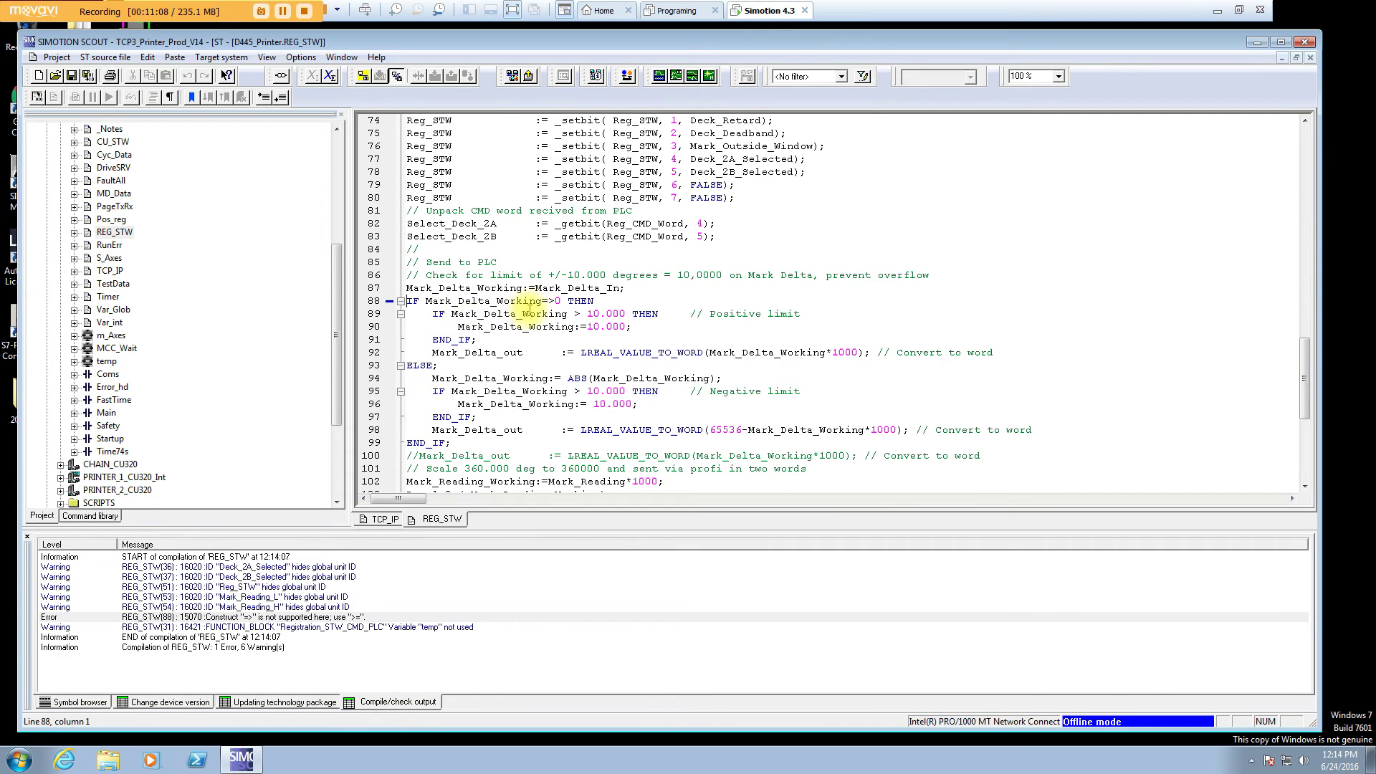
- Change '=>' to '>=' on line 88 and recompile REG_STW with 0 errors
left_click(542, 301)
key("Delete")
key("Right")
type("=")
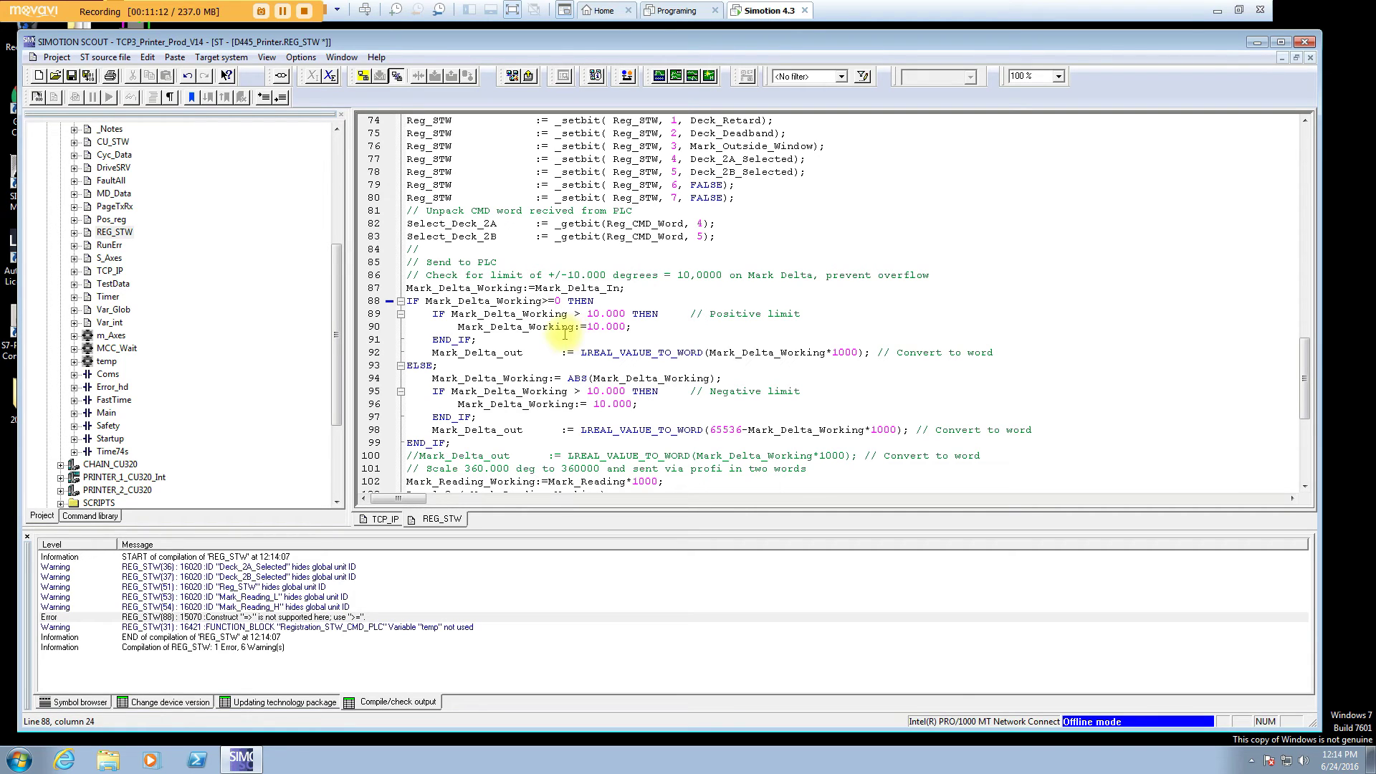
left_click(111, 233)
right_click(111, 235)
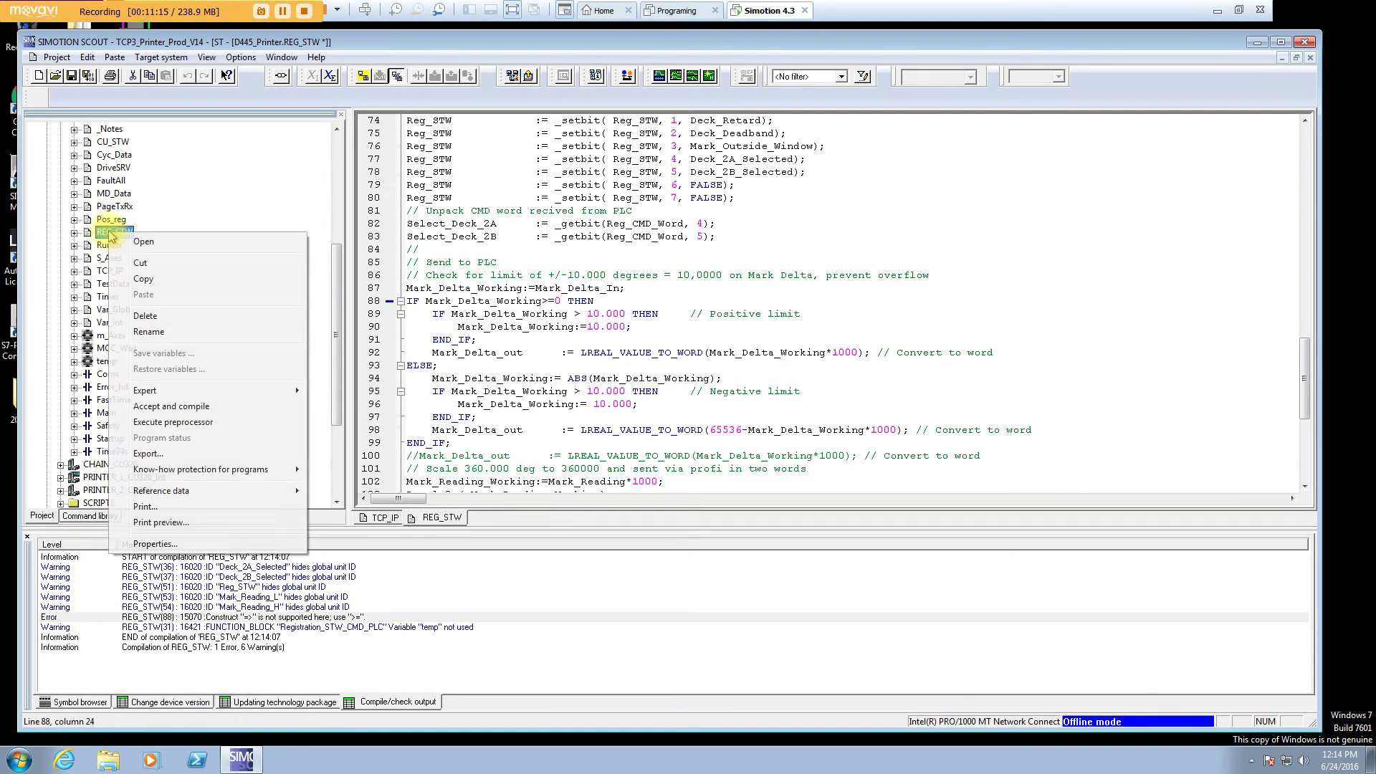
left_click(191, 407)
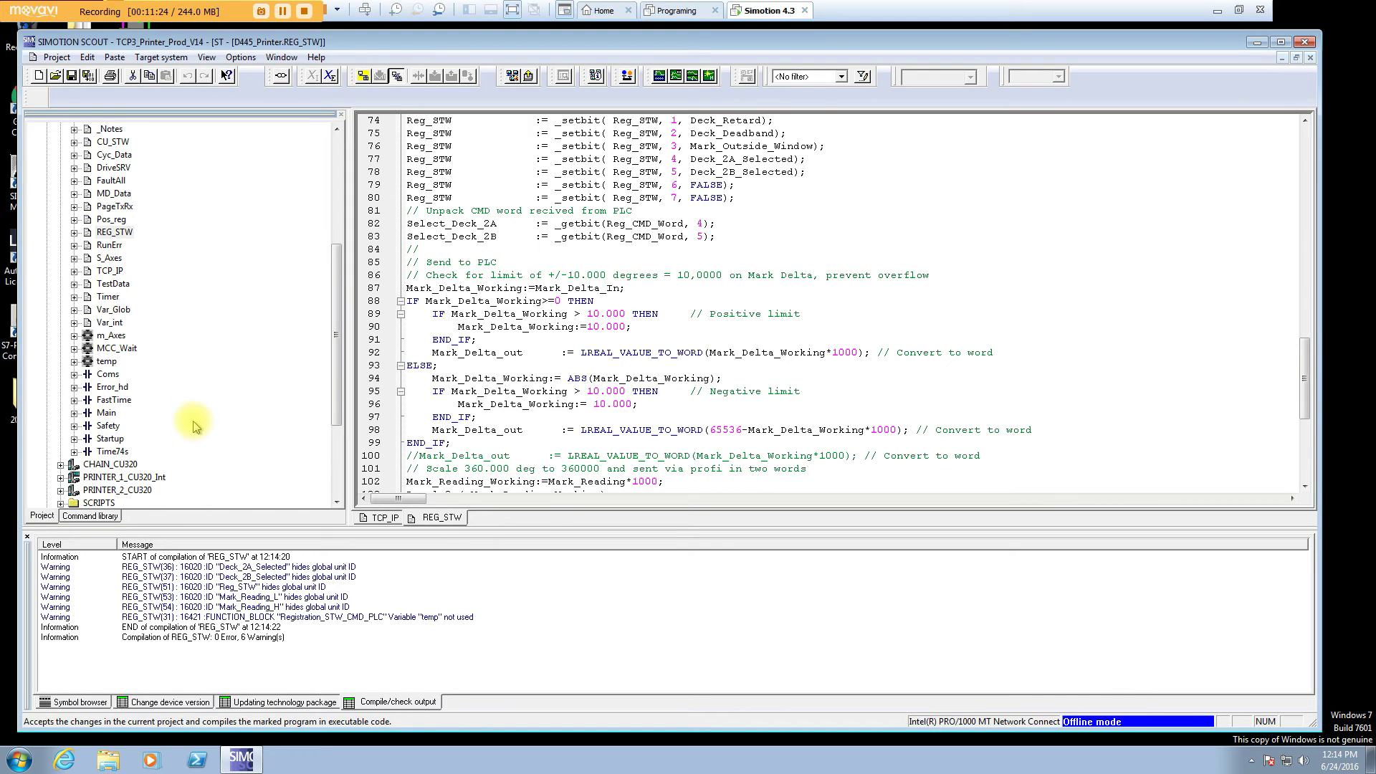
- Save the project and compile its changes successfully, without errors
left_click(87, 77)
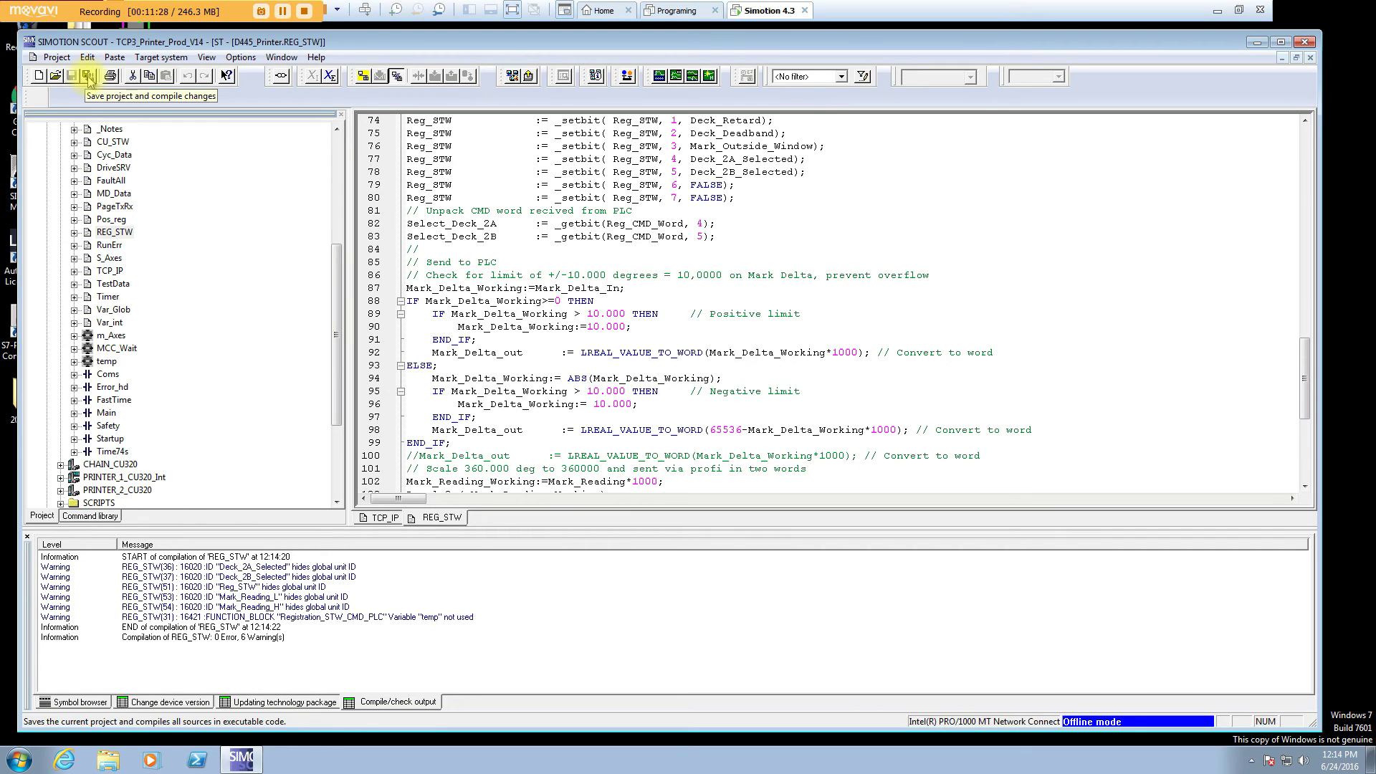
left_click(88, 77)
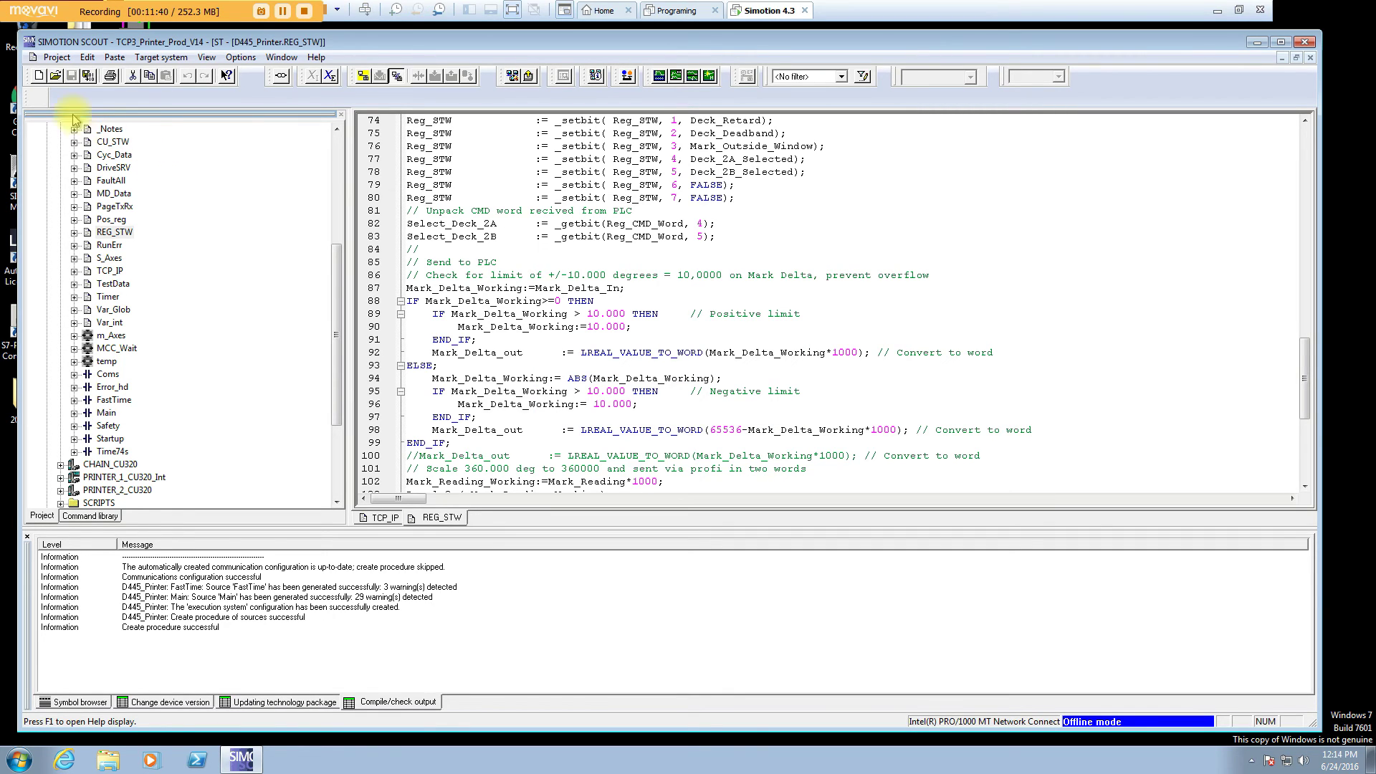
left_click(58, 57)
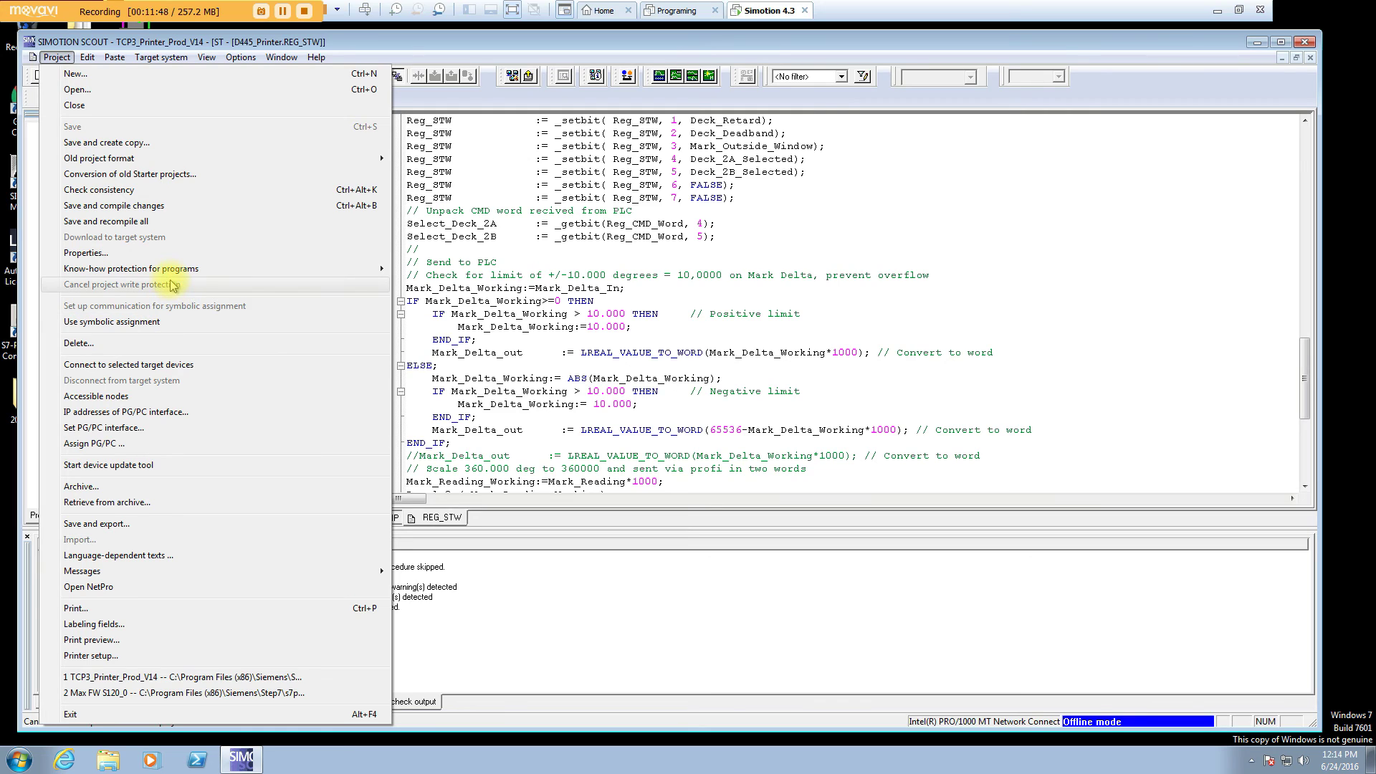
- Run Save and recompile all, confirming that old compilation results are deleted
left_click(150, 222)
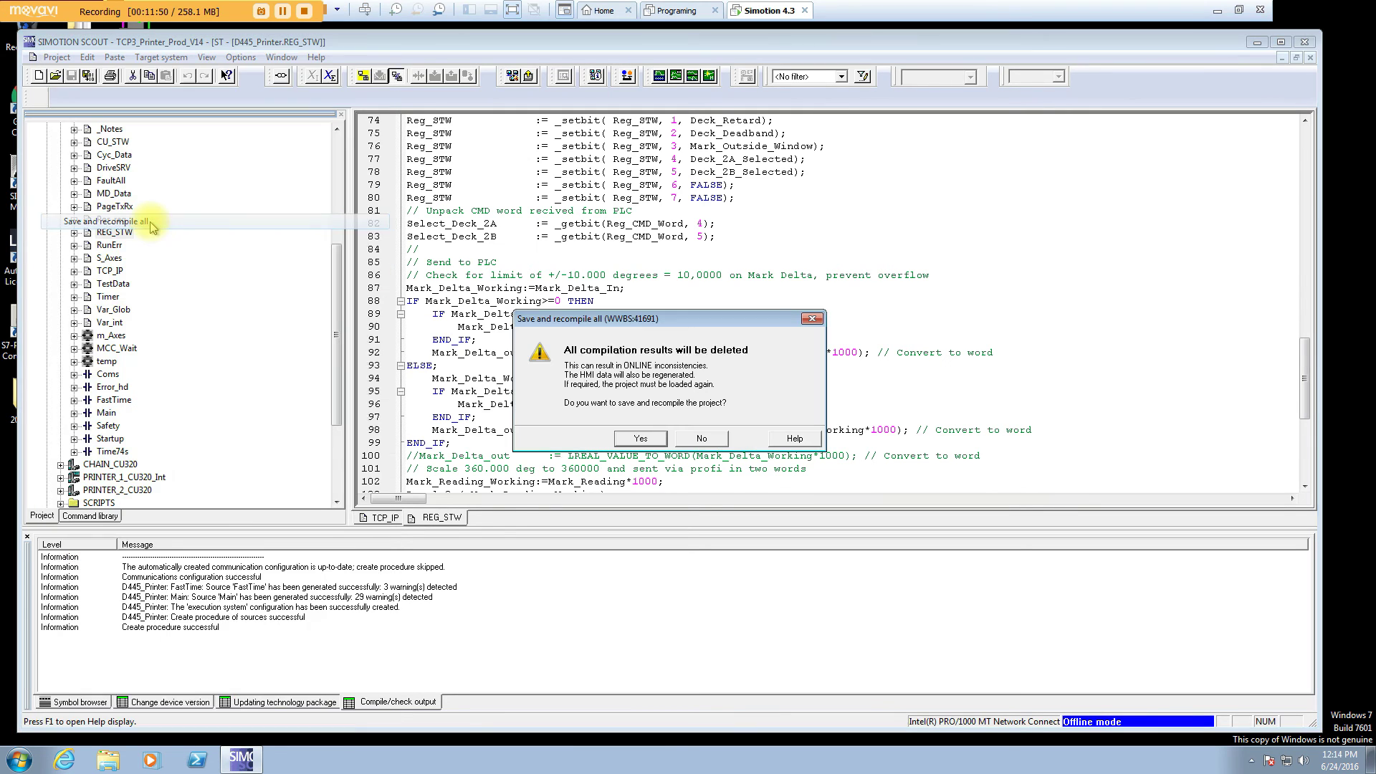
left_click(638, 439)
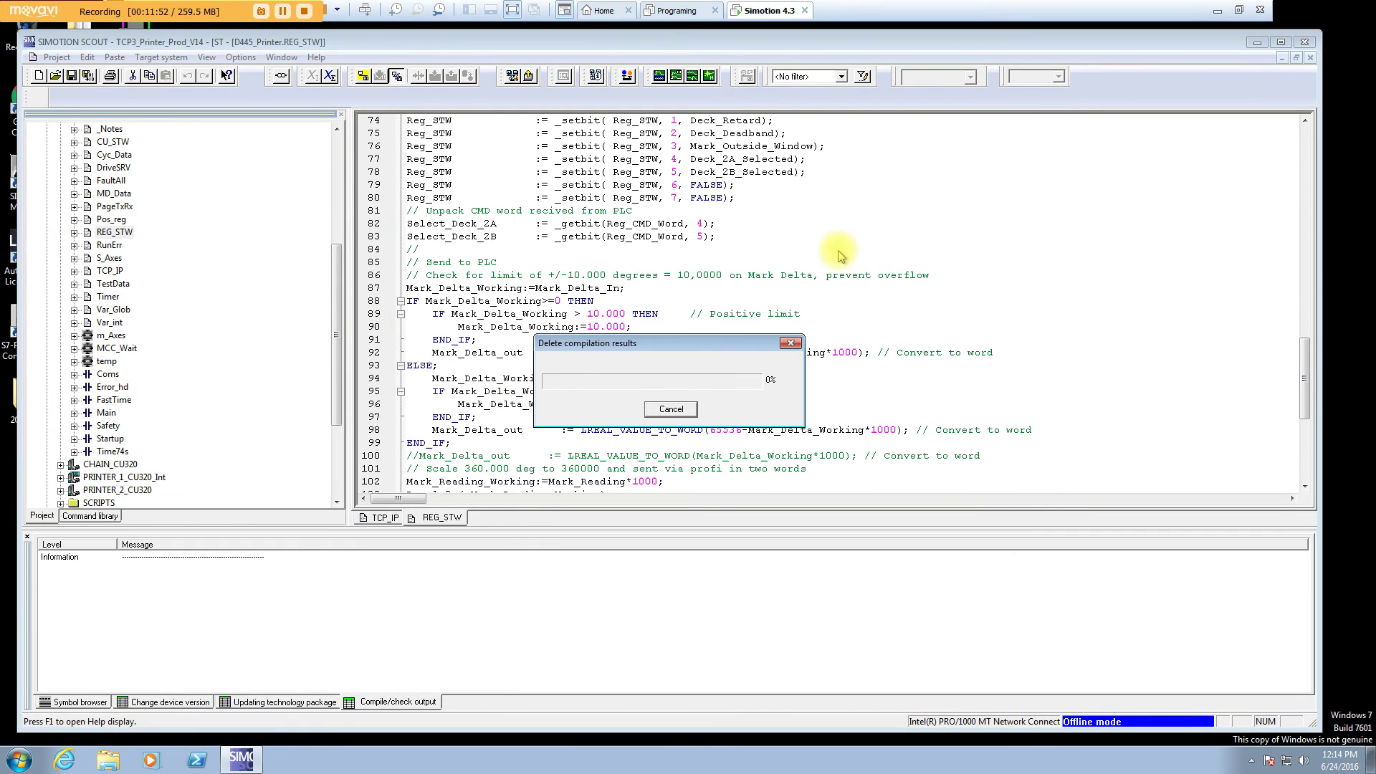